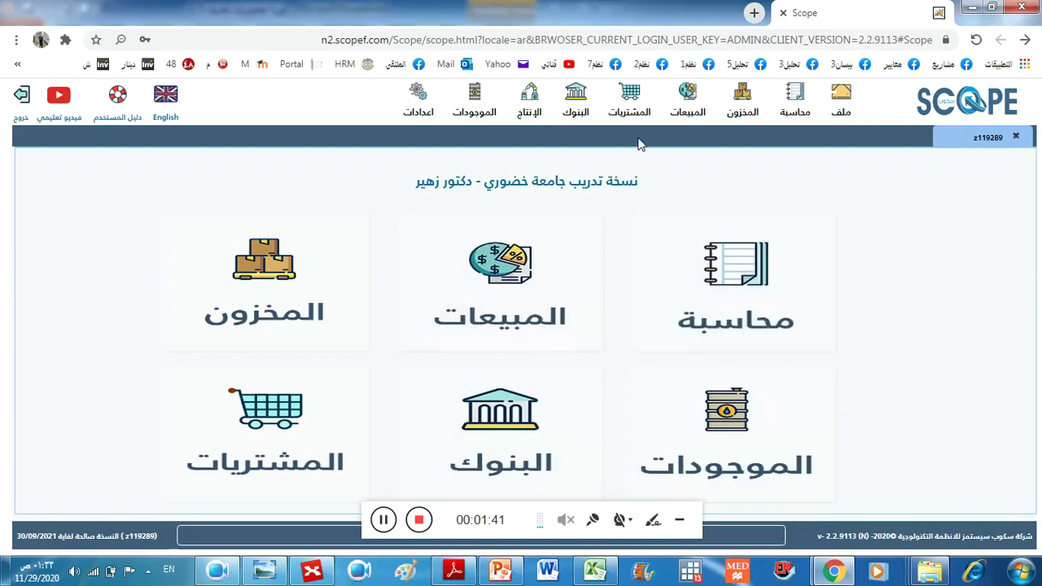
Start a new purchase offer (عرض شراء) and choose the supplier named in the exercise.
left_click(629, 114)
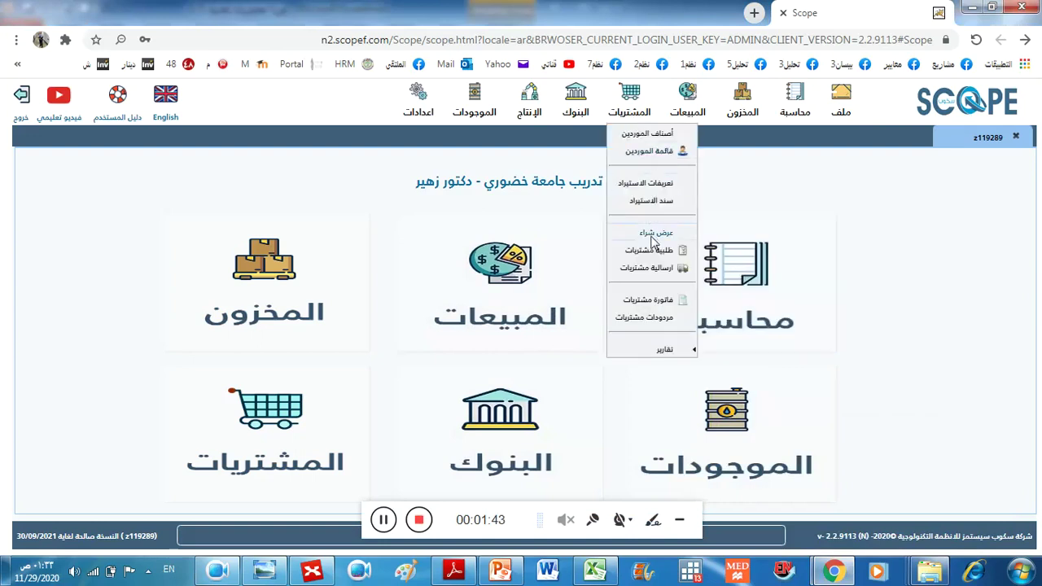
left_click(649, 234)
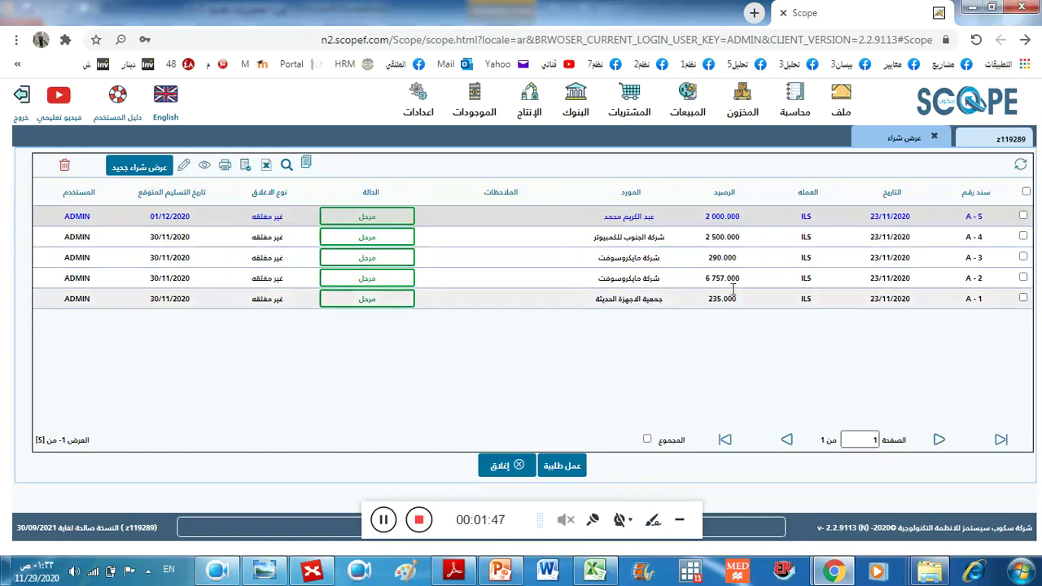
left_click(136, 167)
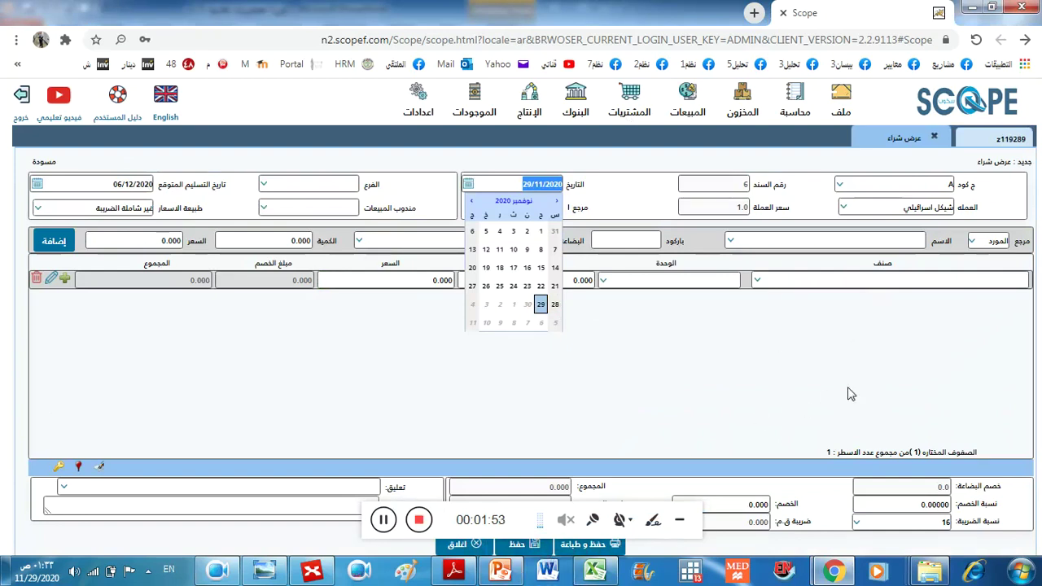
left_click(916, 243)
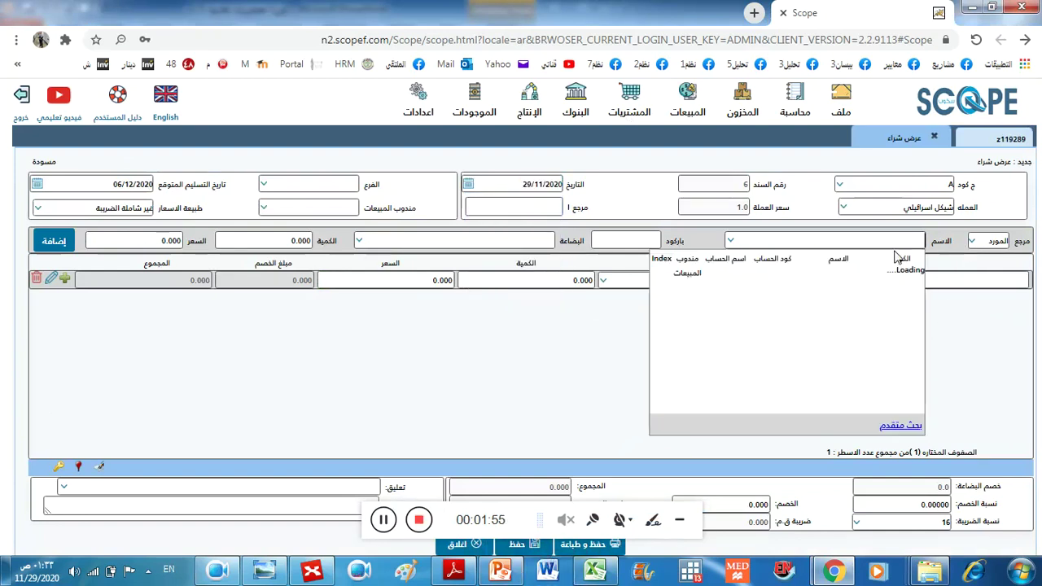
left_click(814, 336)
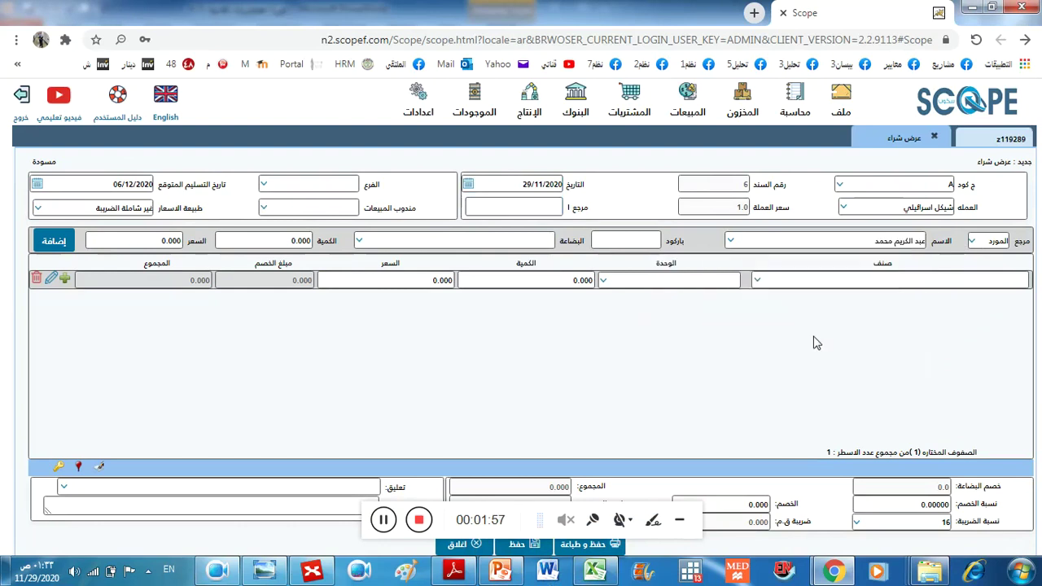
Add the item زيت ذرة 3 لتر to the purchase offer with quantity 100 at a price of 20.
left_click(400, 241)
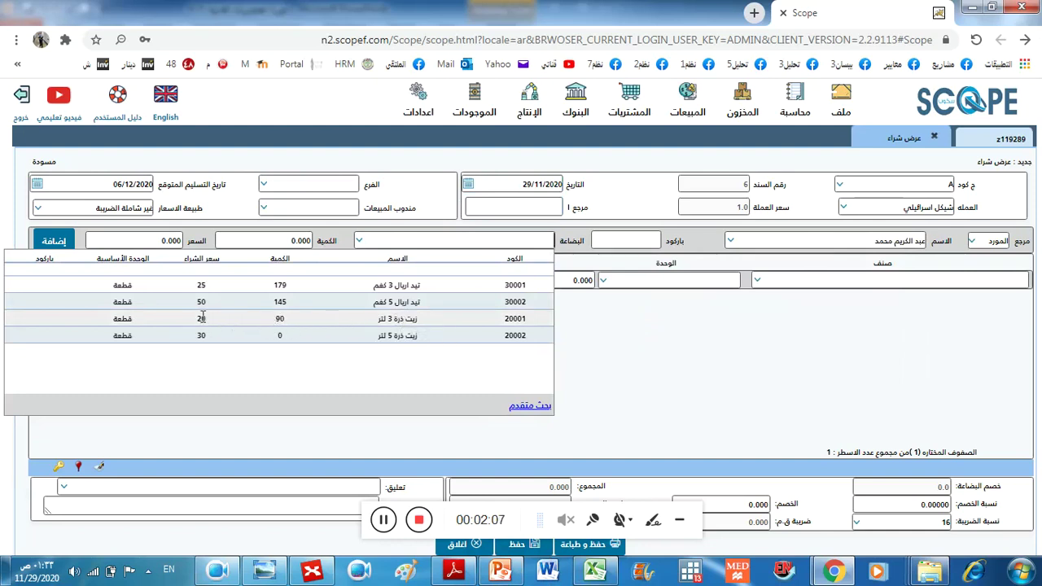
left_click(388, 318)
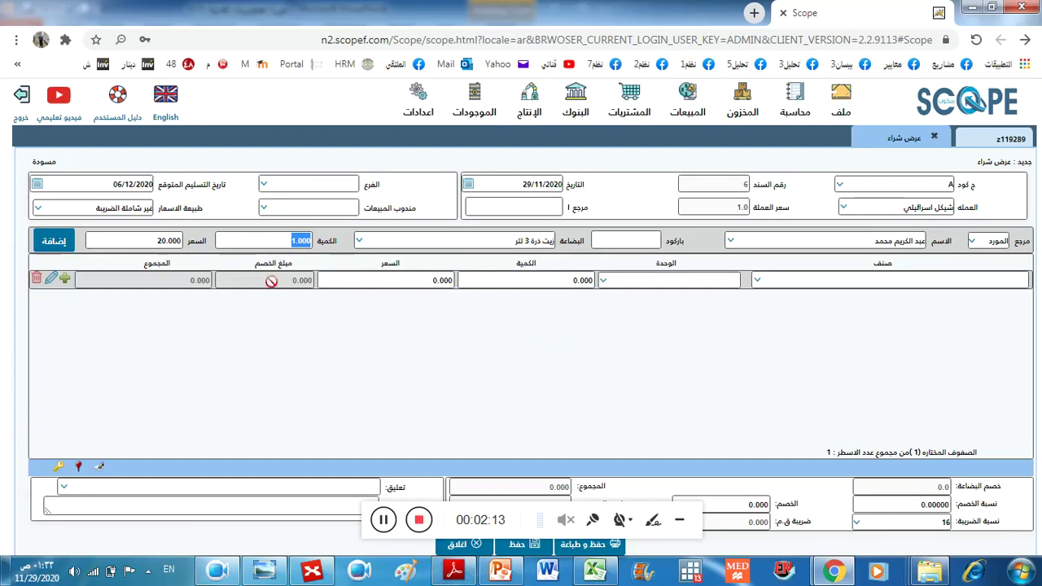
type("1")
left_click(498, 572)
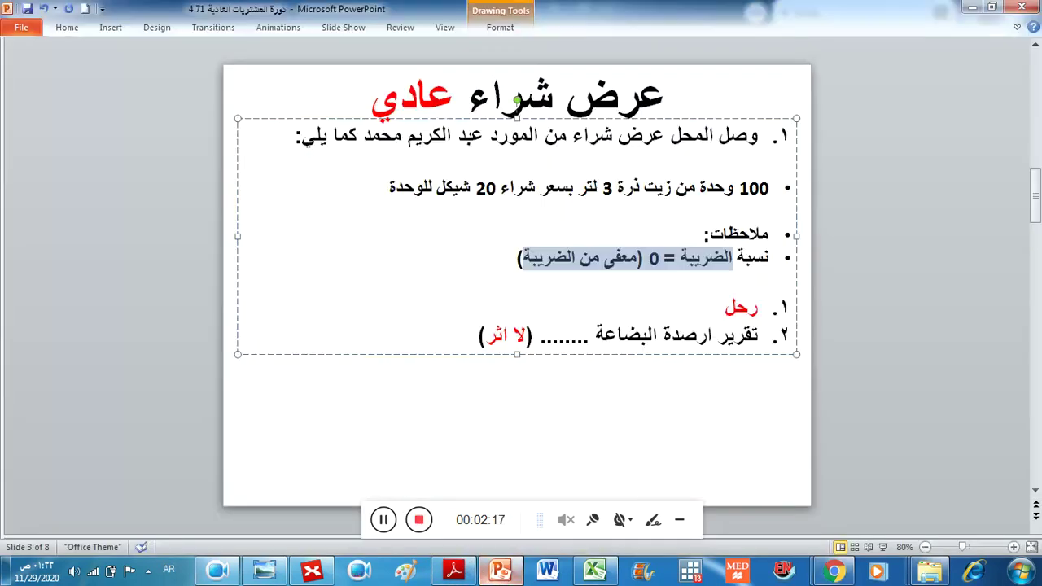
left_click(501, 574)
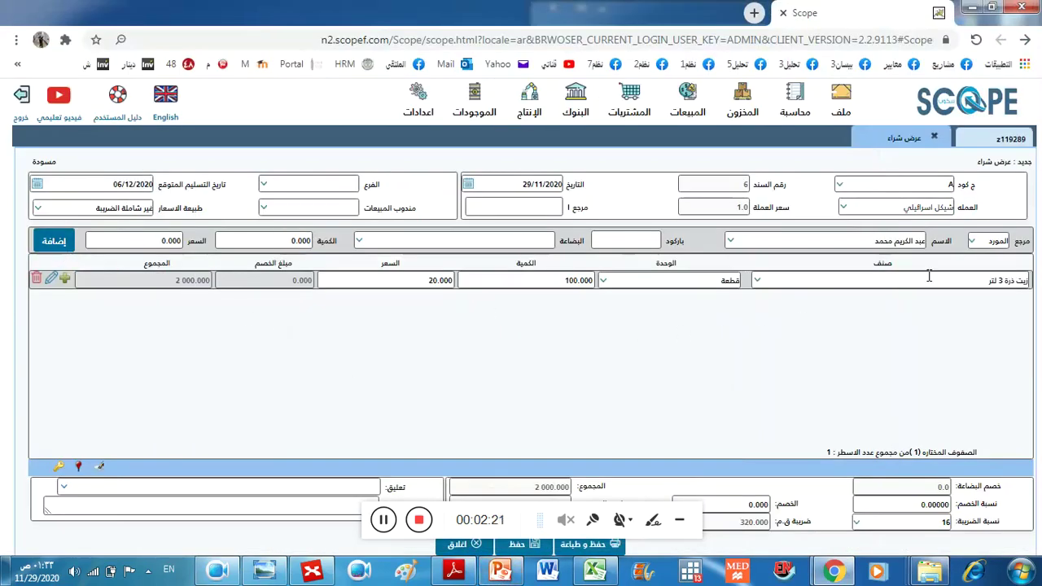
left_click(866, 282)
left_click(518, 279)
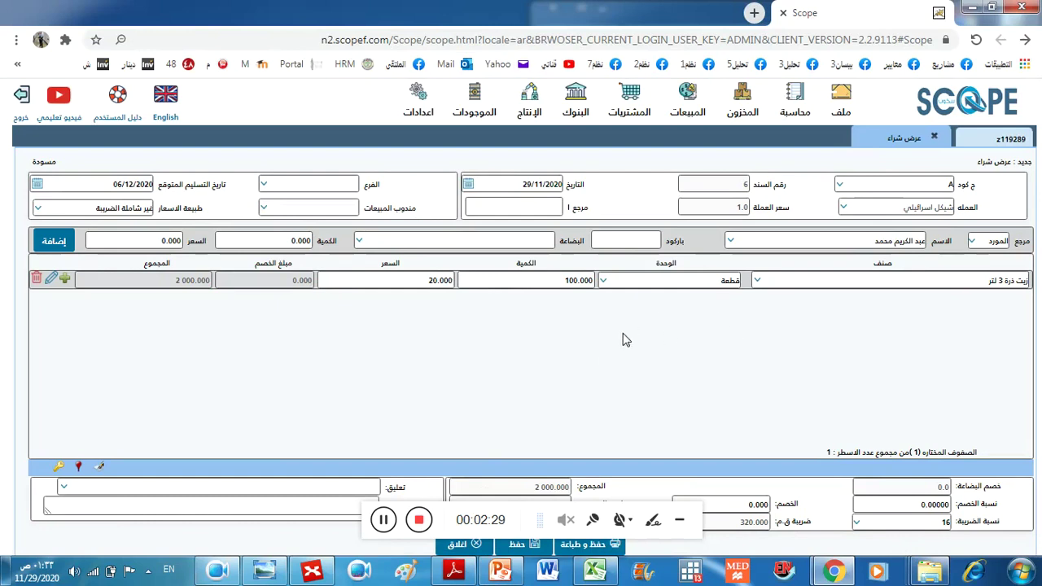
Set the purchase offer's tax rate (نسبة الضريبة) to 0, as the exercise slide requires.
left_click(498, 573)
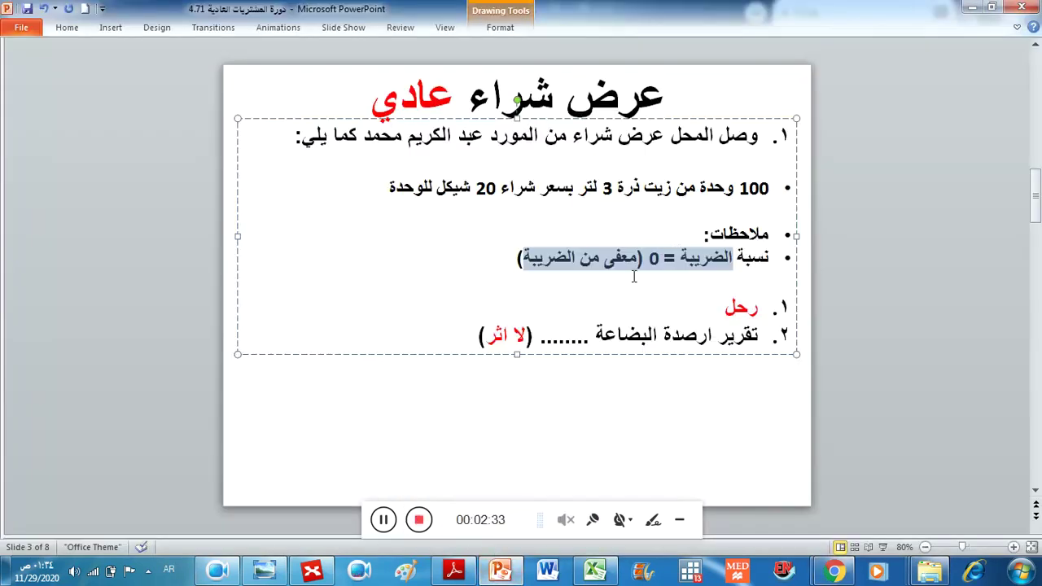
left_click(499, 573)
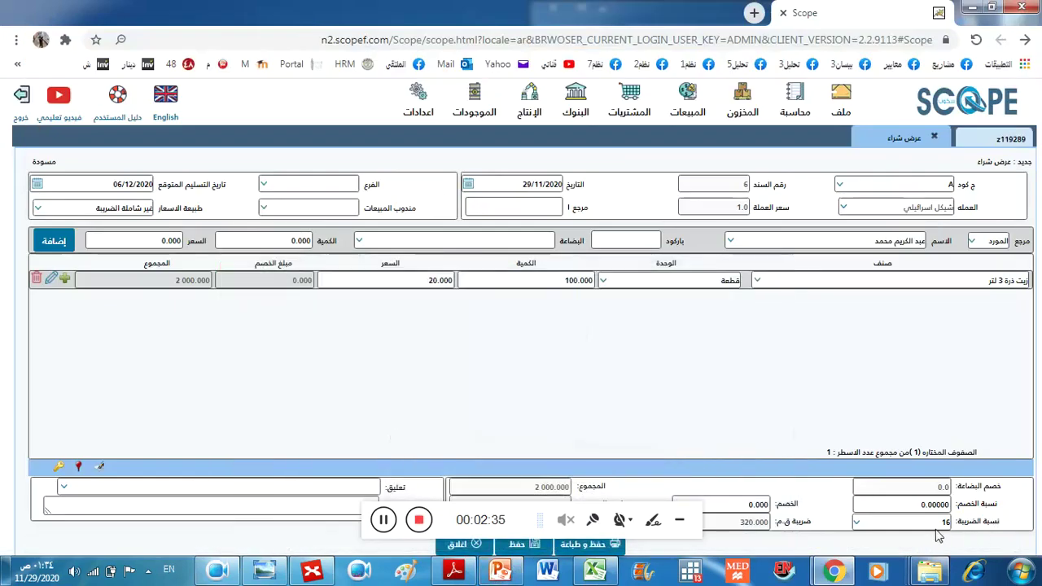
left_click(901, 525)
left_click(879, 485)
left_click(680, 520)
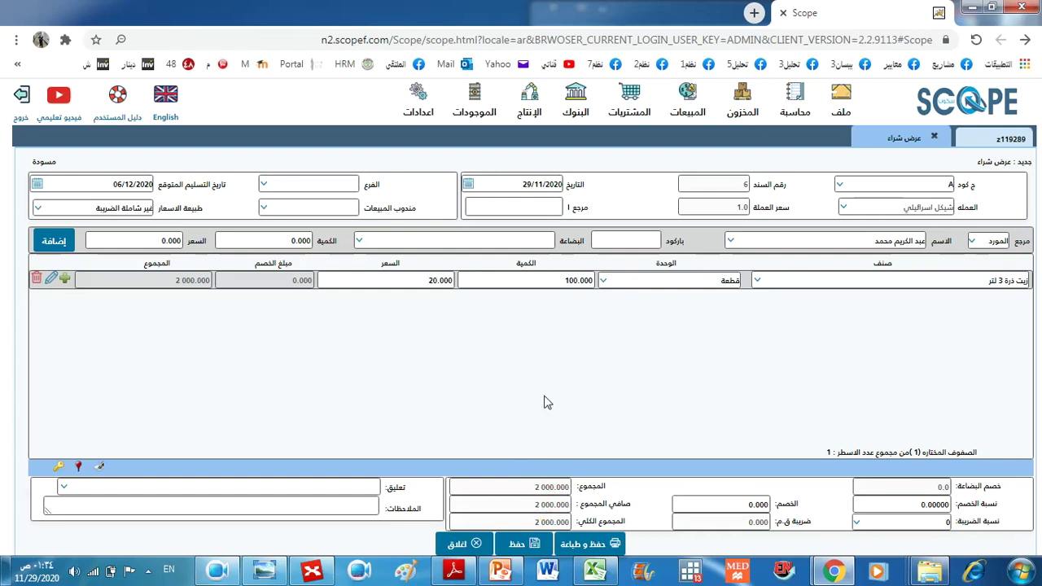
Save, post and print the purchase offer with the date 28/11/2020.
left_click(499, 571)
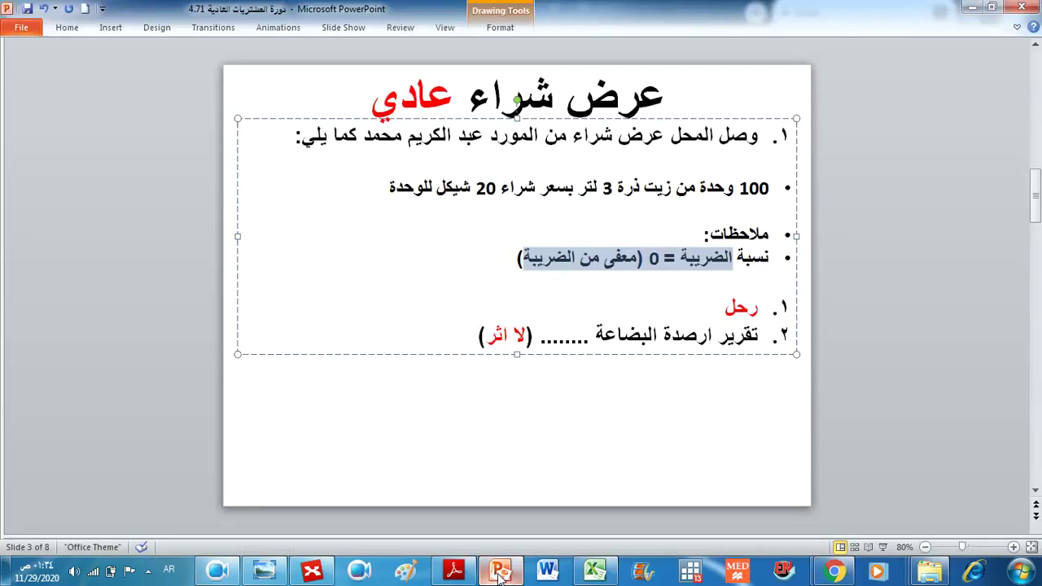
left_click(500, 571)
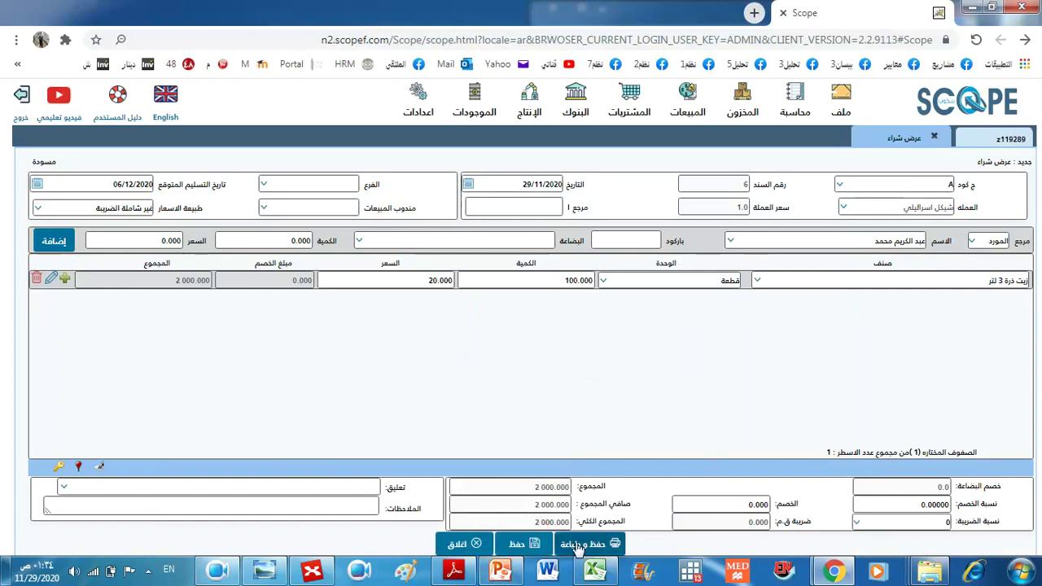
left_click(583, 544)
left_click(488, 357)
left_click(583, 544)
left_click(559, 358)
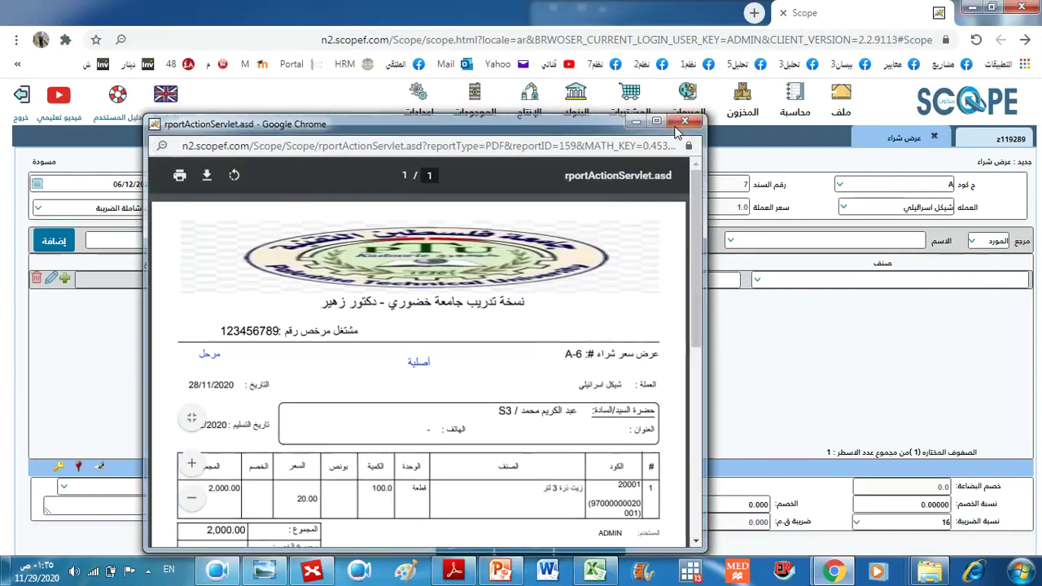
Close the offer's printout, acknowledge the posting, and close the blank offer form and the purchase offers list.
left_click(682, 124)
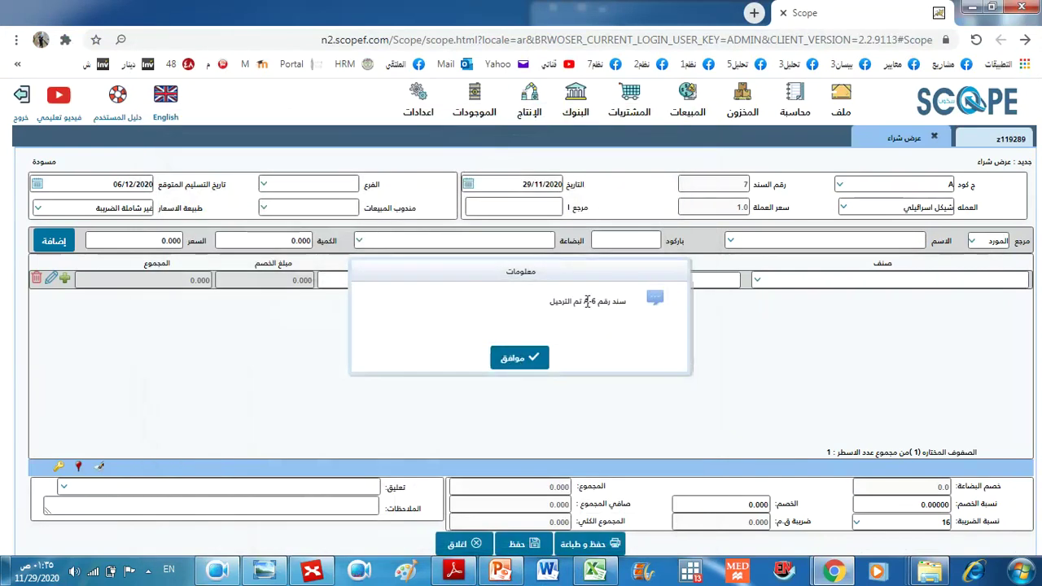
left_click_drag(582, 304, 592, 304)
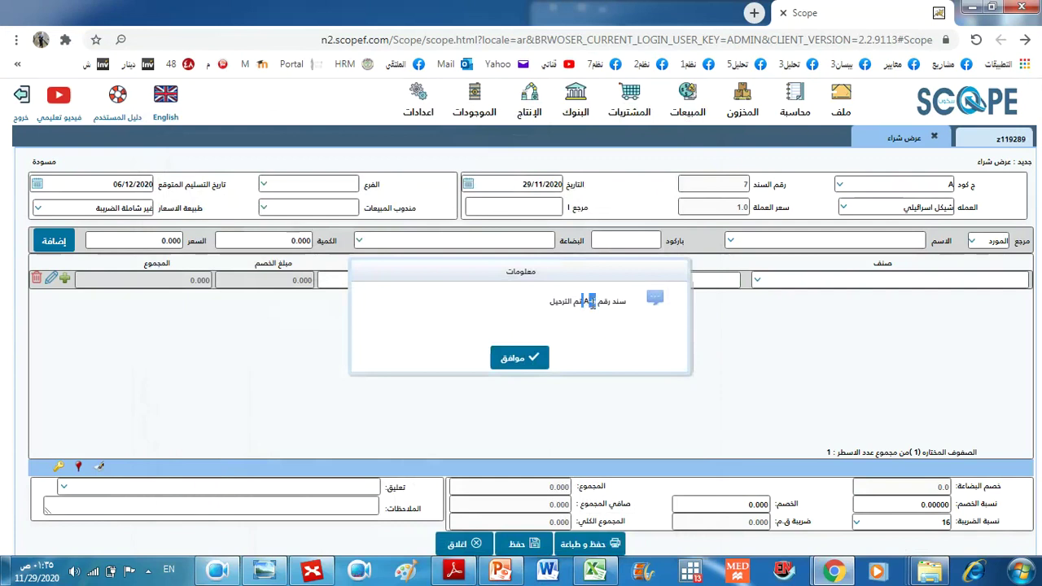
left_click(532, 359)
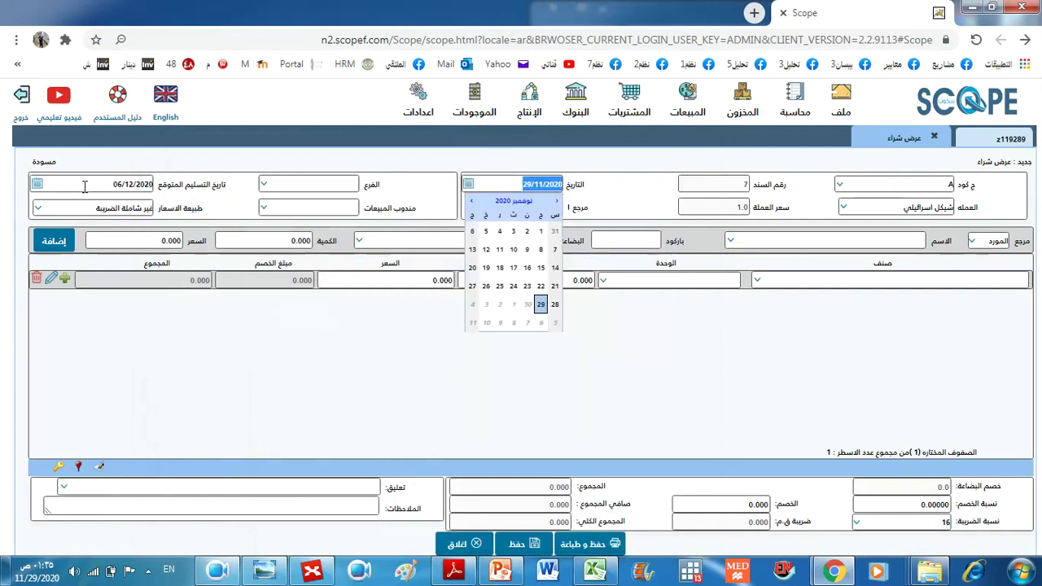
left_click(458, 543)
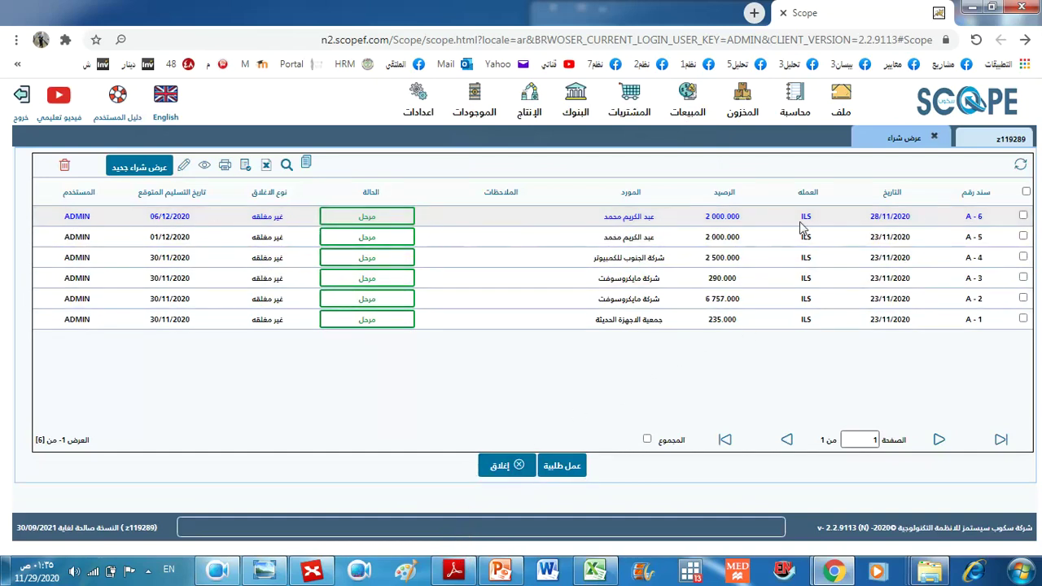
left_click(495, 467)
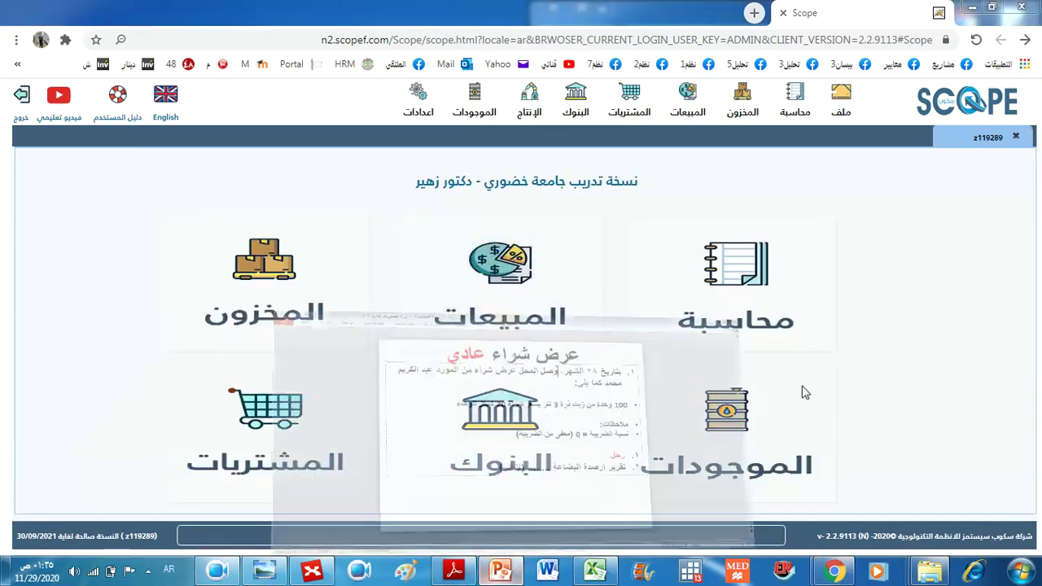
Switch to the PowerPoint presentation and read the purchase order exercise on slide 4, comparing it with the purchase offer on slide 3.
left_click(499, 569)
left_click(1034, 464)
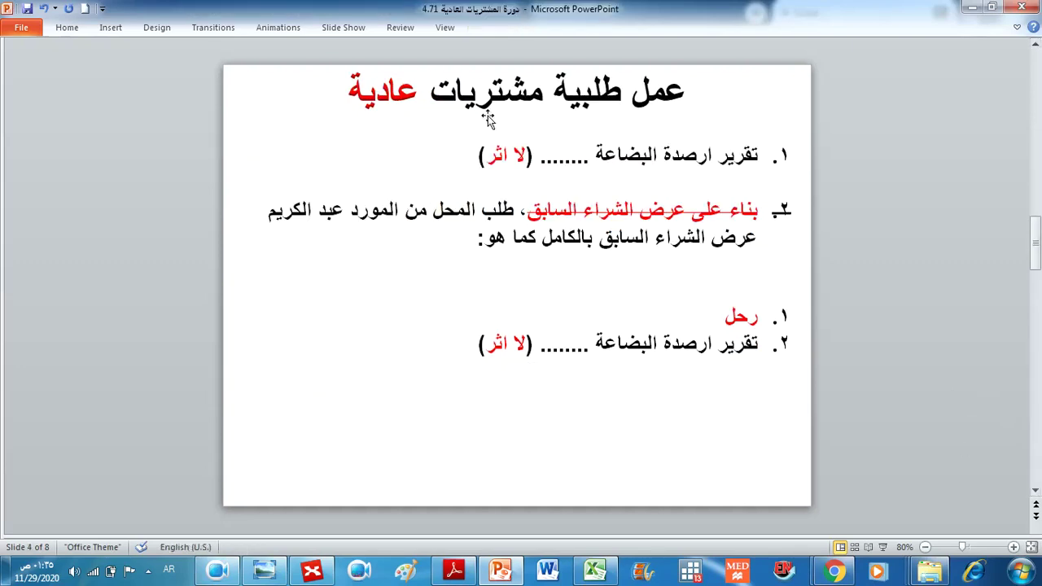
left_click(572, 109)
left_click_drag(572, 108, 466, 102)
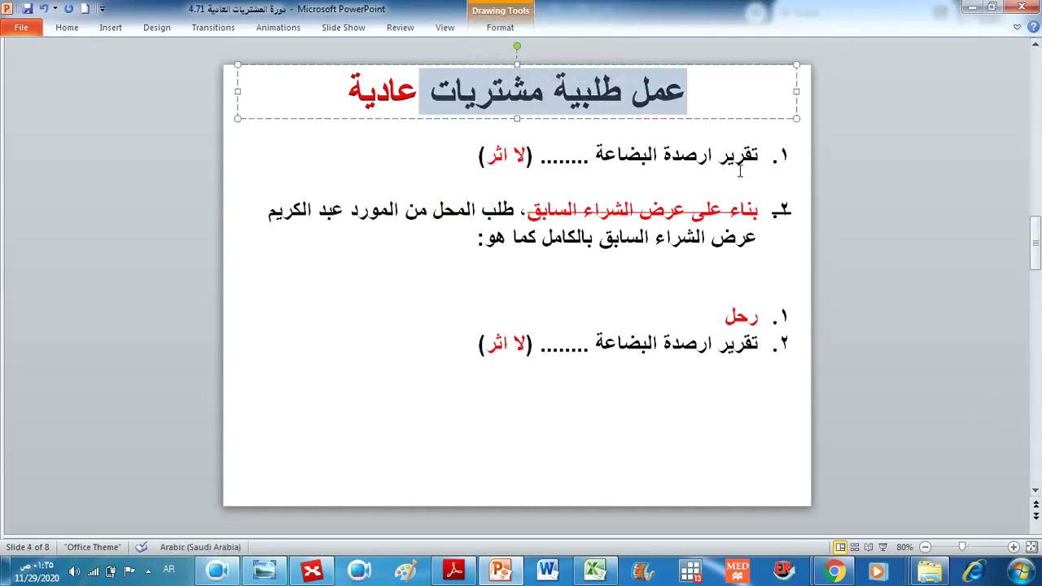
scroll(838, 163, "up", 1)
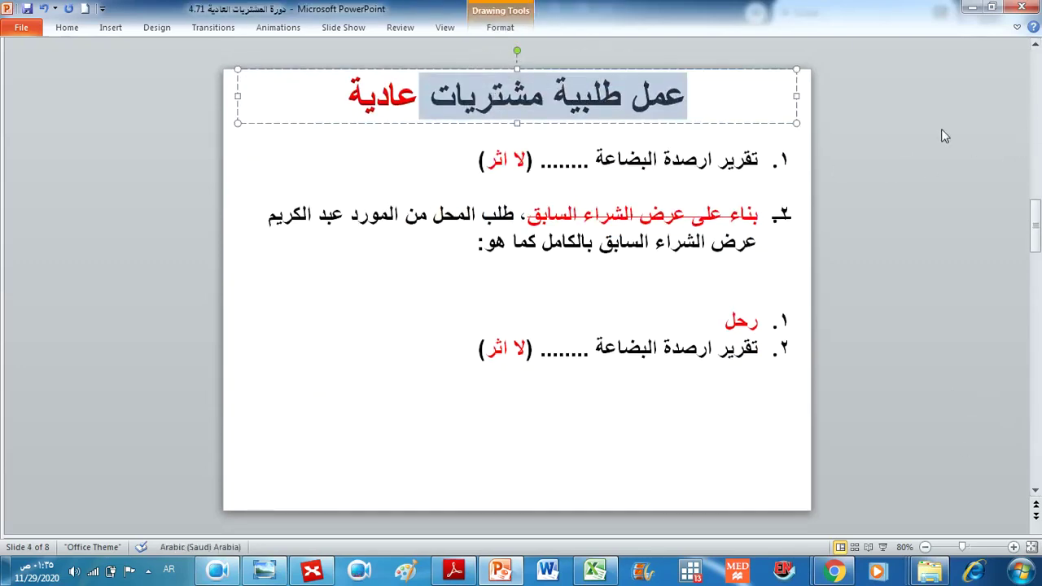
scroll(1038, 109, "up", 3)
left_click_drag(769, 214, 556, 213)
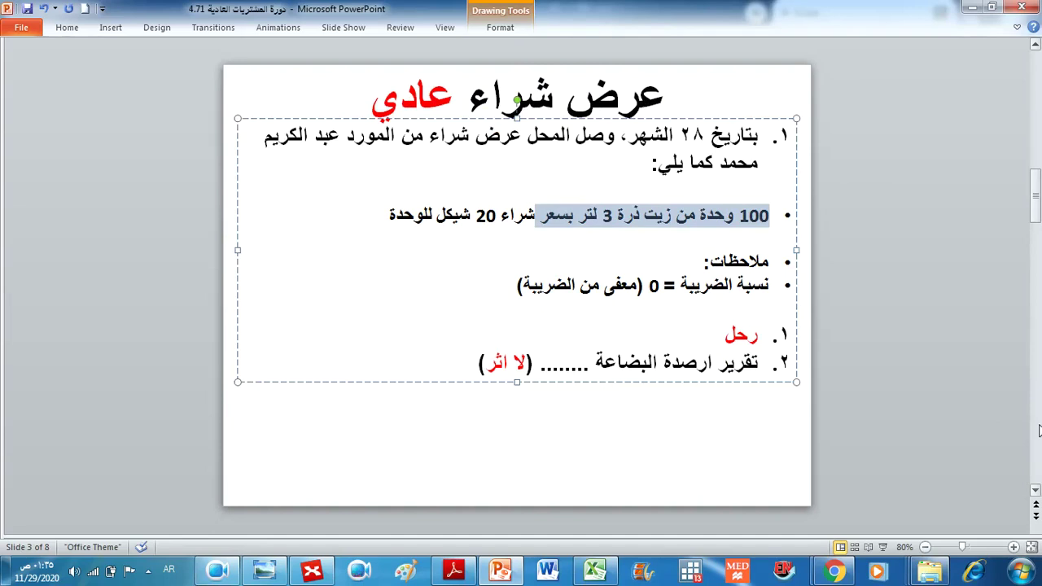
scroll(1039, 430, "down", 3)
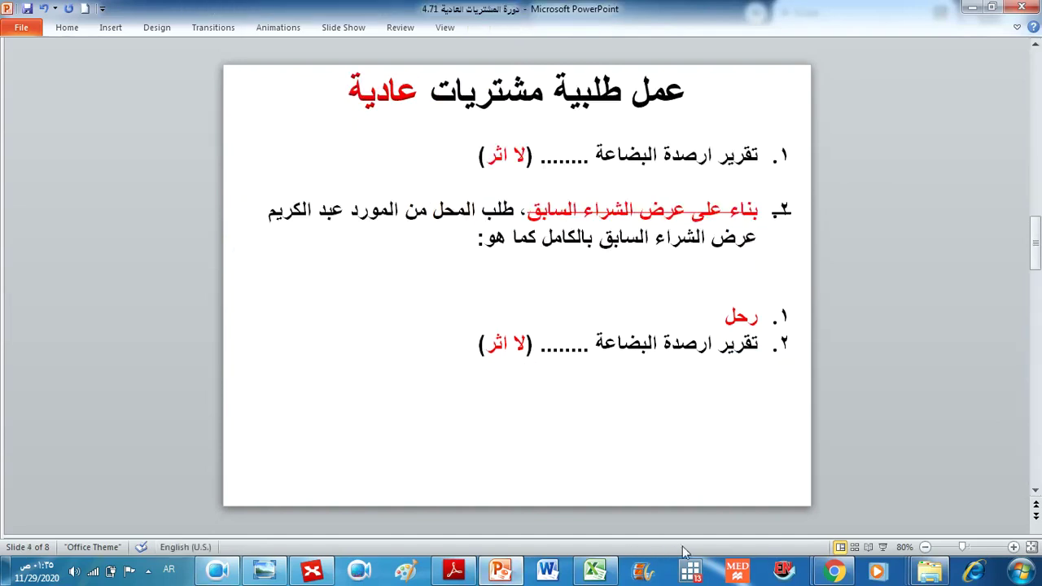
Switch back to Scope and generate a draft purchase order (طلبية مشتريات) from purchase offer A-6.
left_click(828, 572)
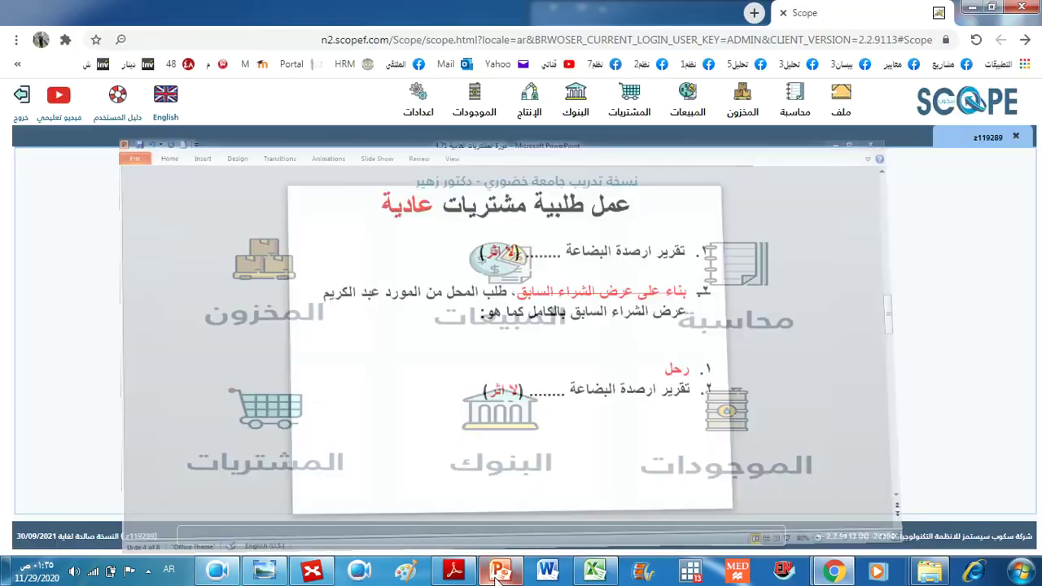
left_click(634, 114)
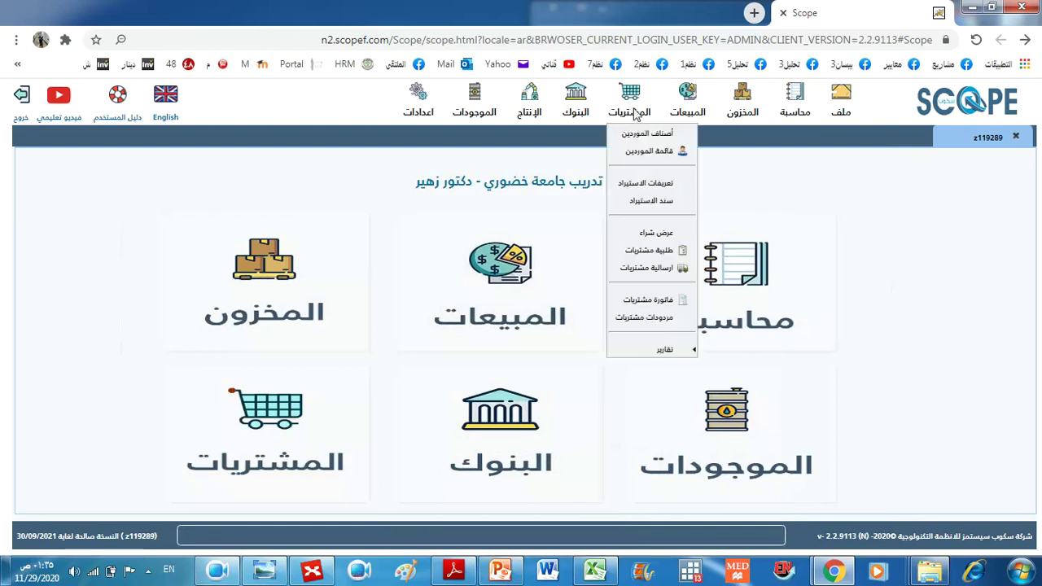
left_click(658, 235)
left_click(1023, 216)
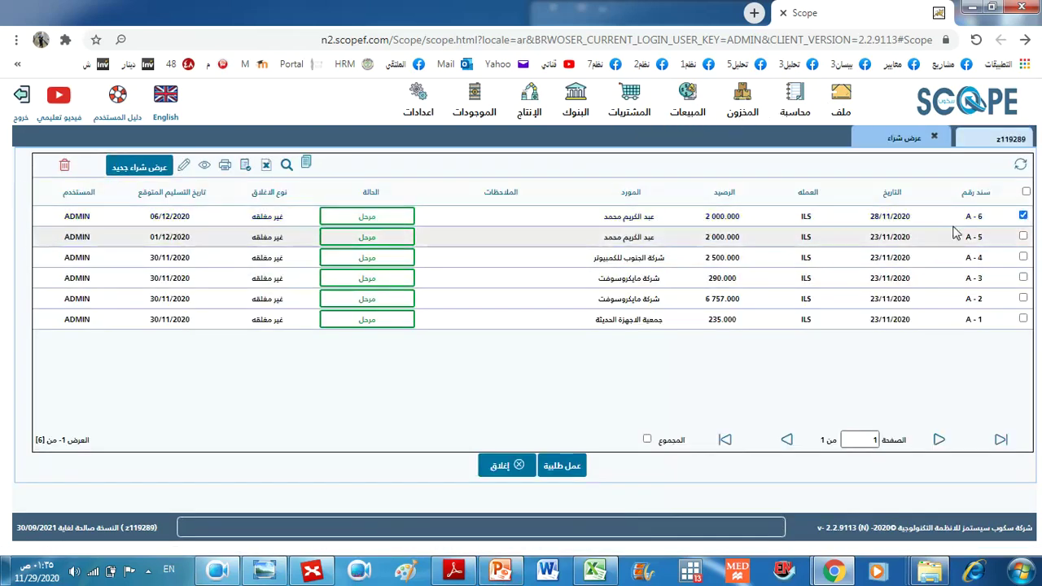
left_click(551, 472)
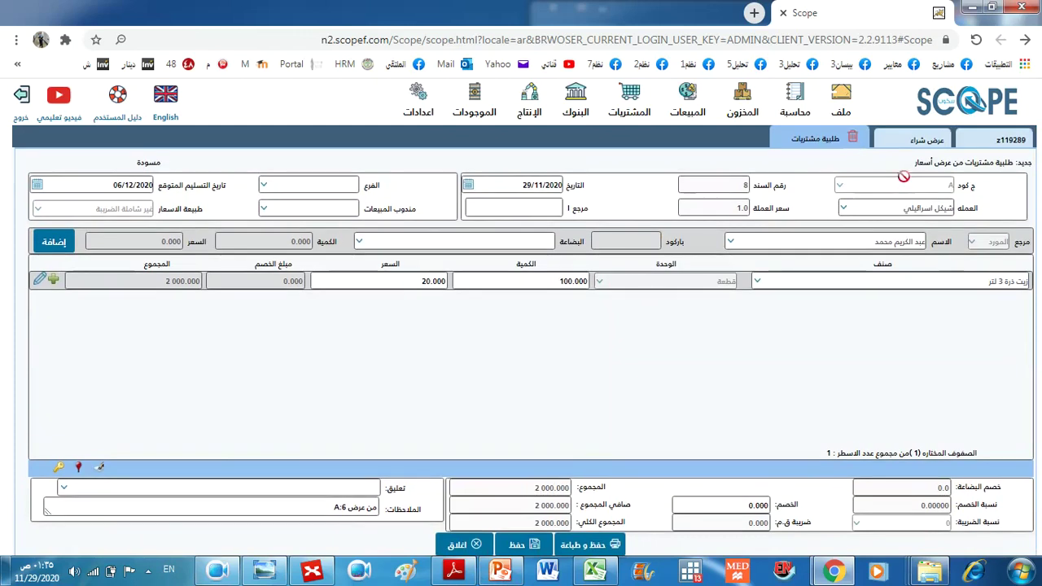
Discard the unsaved purchase order and close the purchase orders and purchase offers lists.
left_click(460, 544)
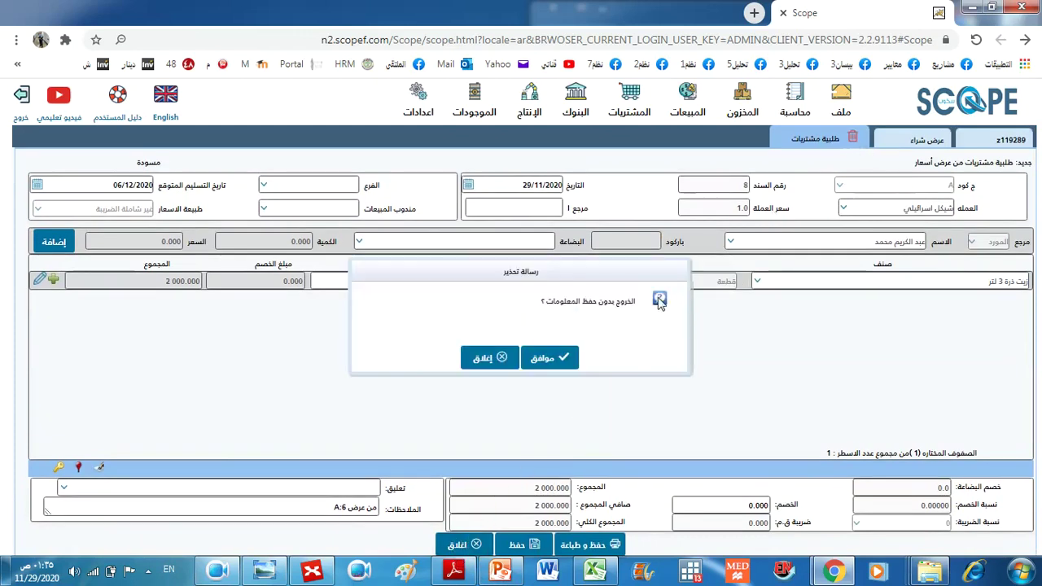
left_click(492, 358)
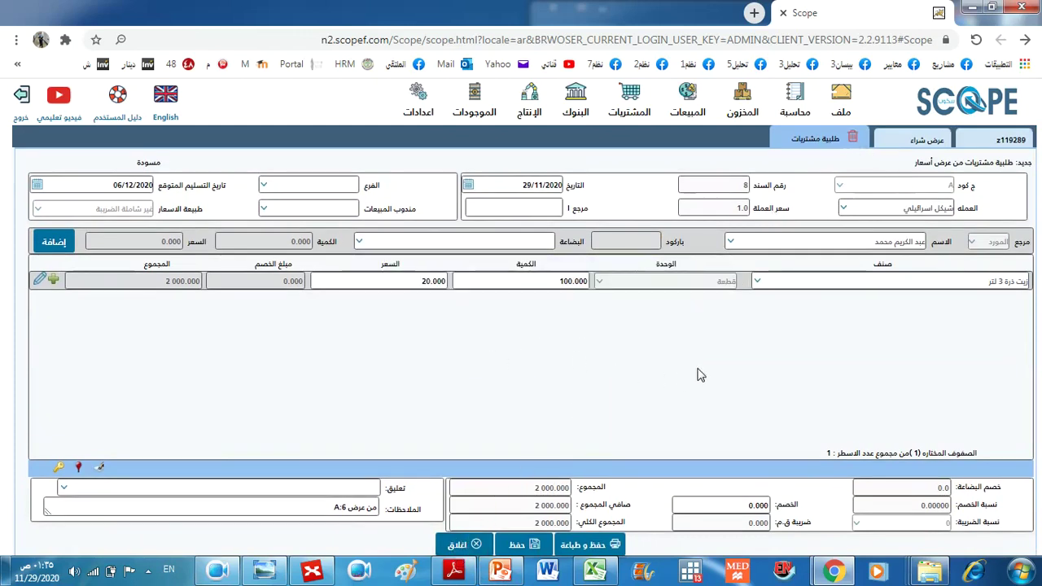
left_click(461, 544)
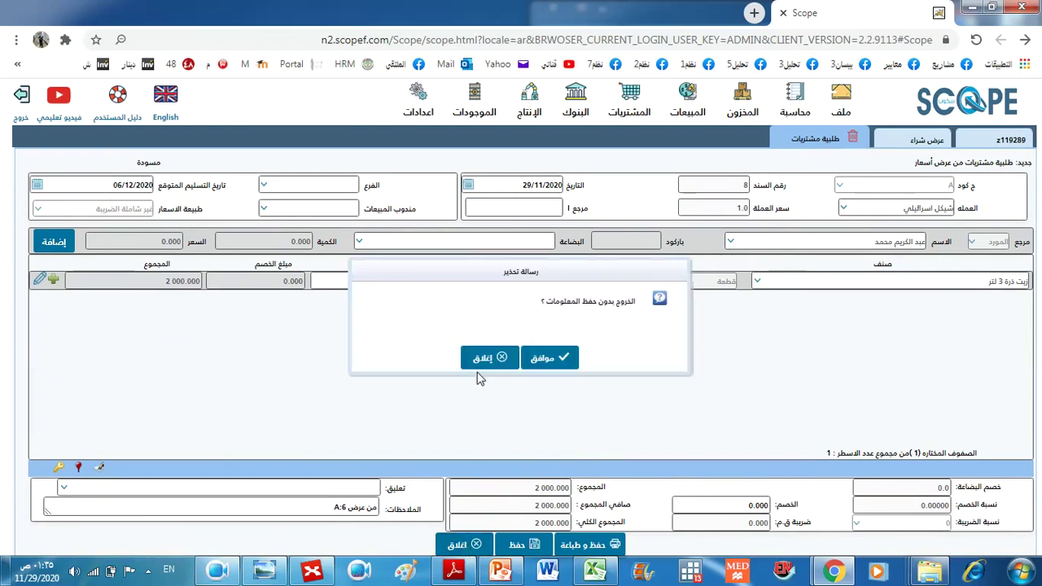
left_click(557, 360)
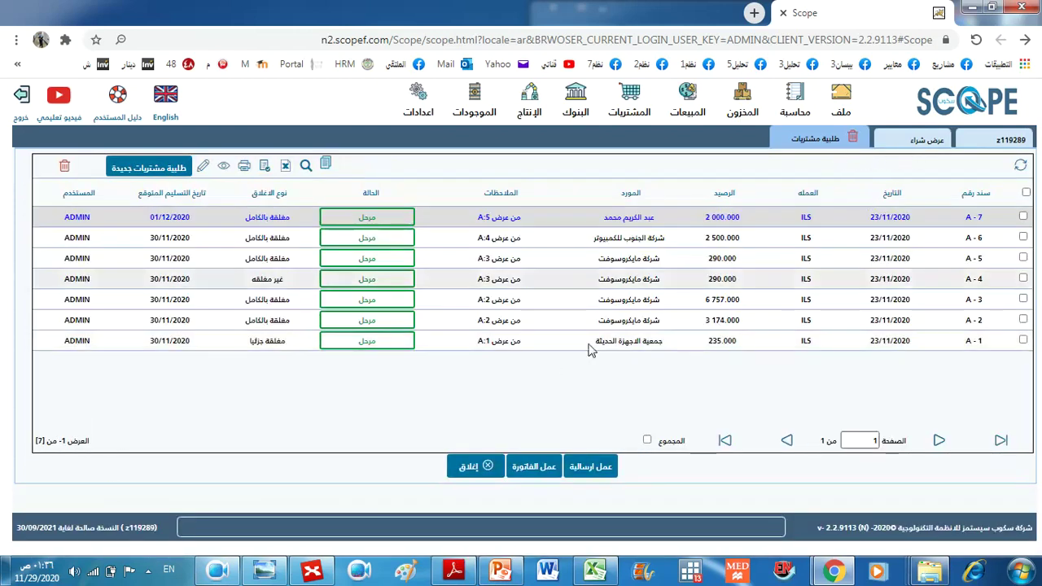
left_click(470, 467)
left_click(935, 137)
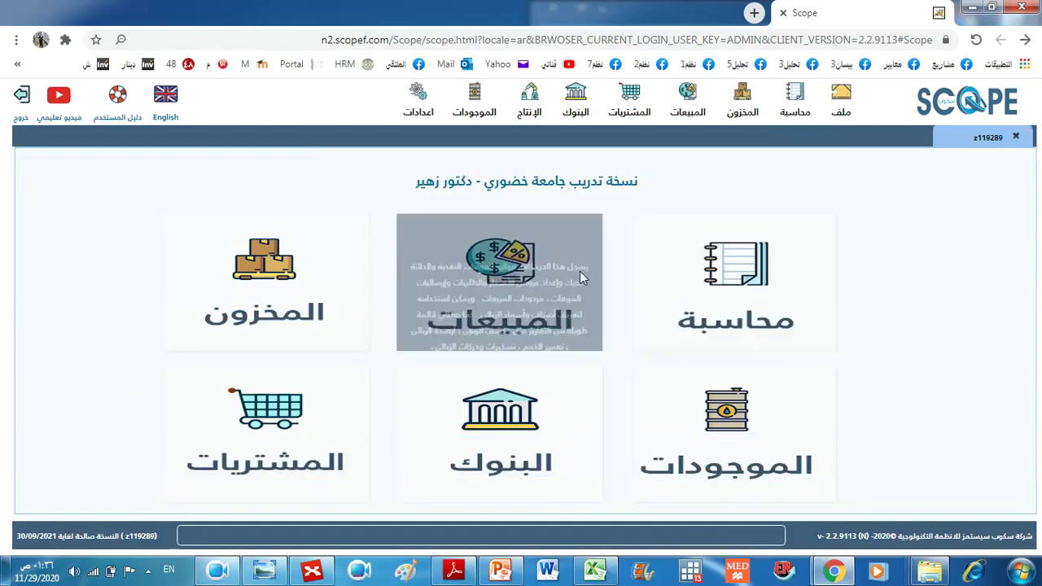
Start a new purchase order (طلبية مشتريات) dated 28/11/2020 for the individual supplier named in the exercise.
left_click(639, 114)
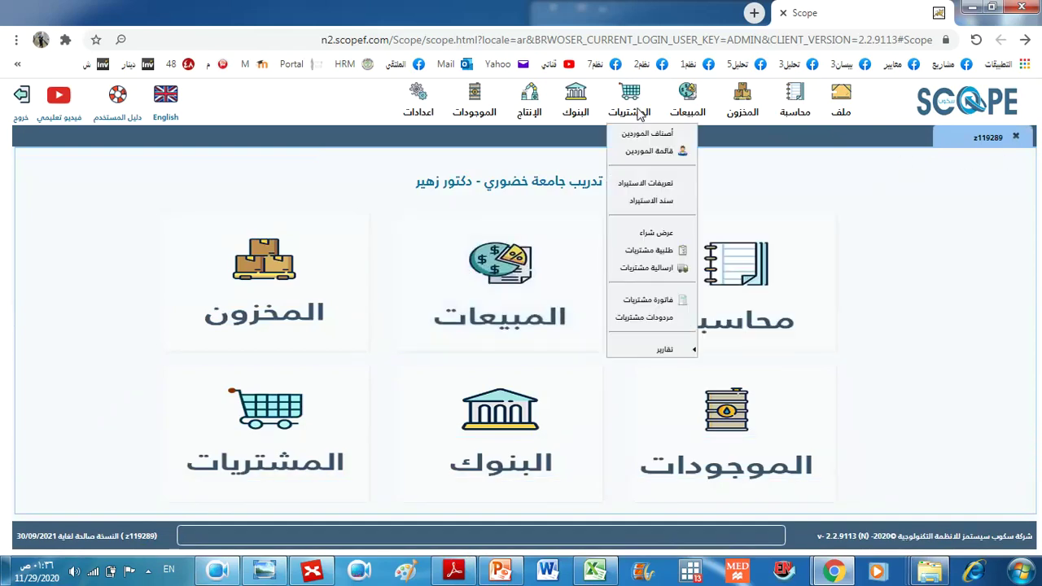
left_click(651, 253)
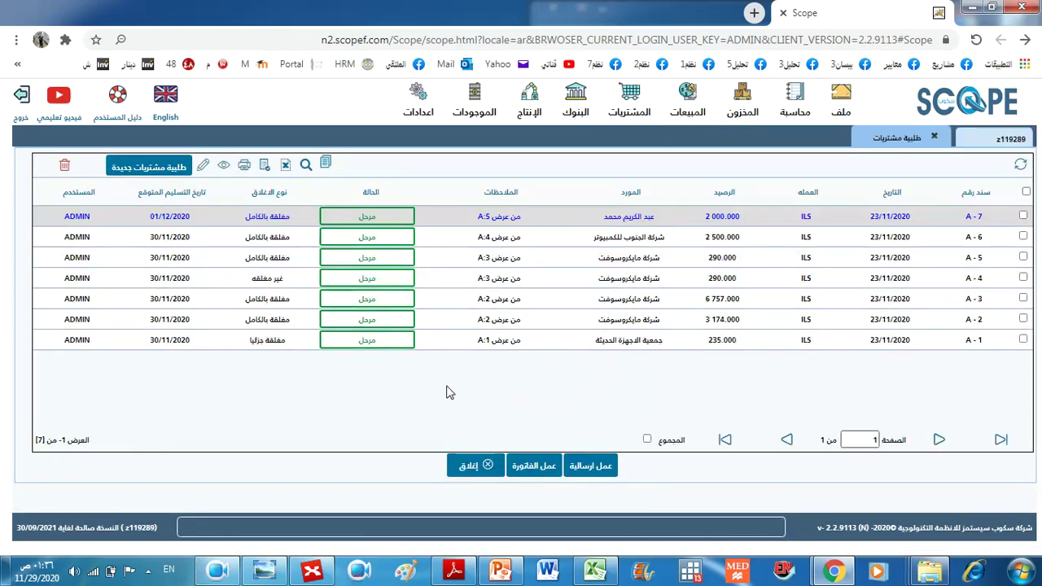
left_click(160, 168)
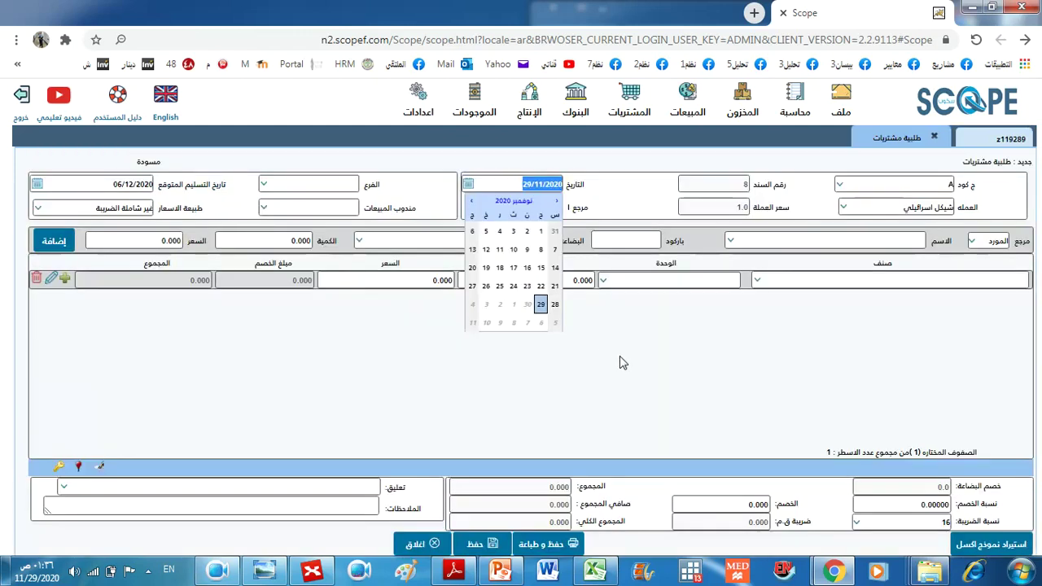
left_click(880, 240)
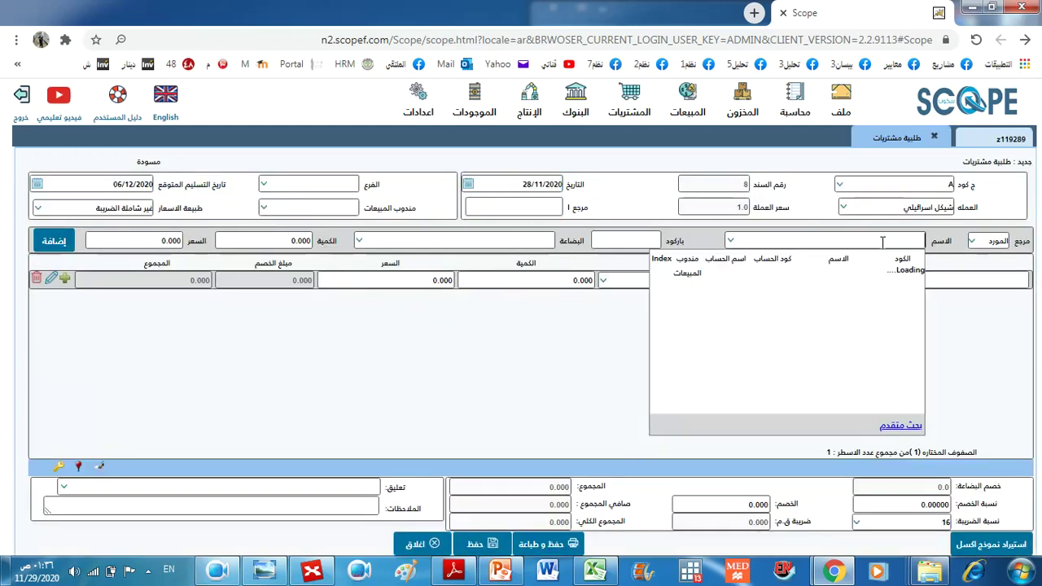
left_click(806, 336)
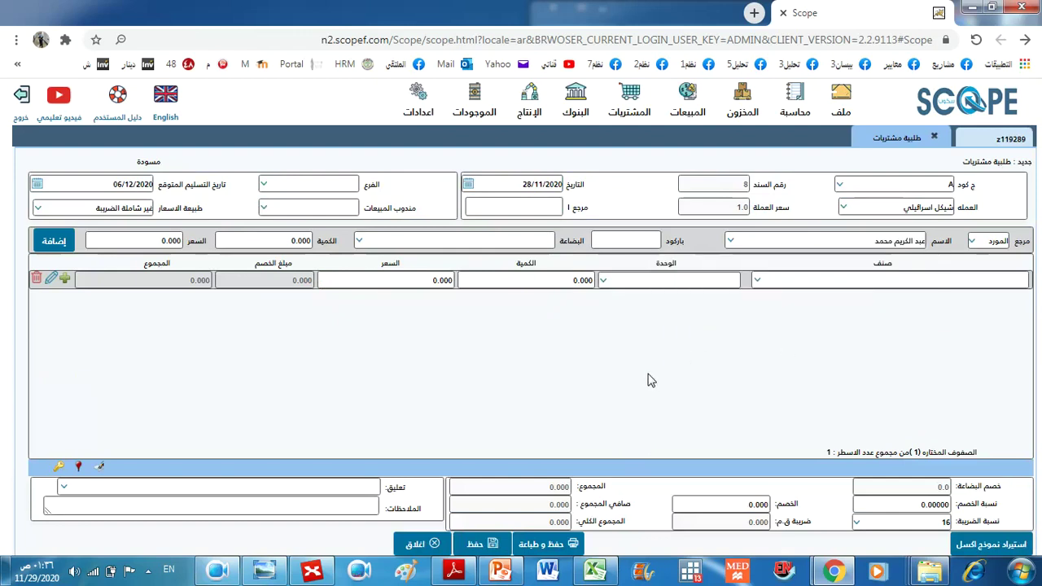
Add the item زيت ذرة 3 لتر to the purchase order with a quantity of 100.
left_click(411, 241)
left_click(400, 319)
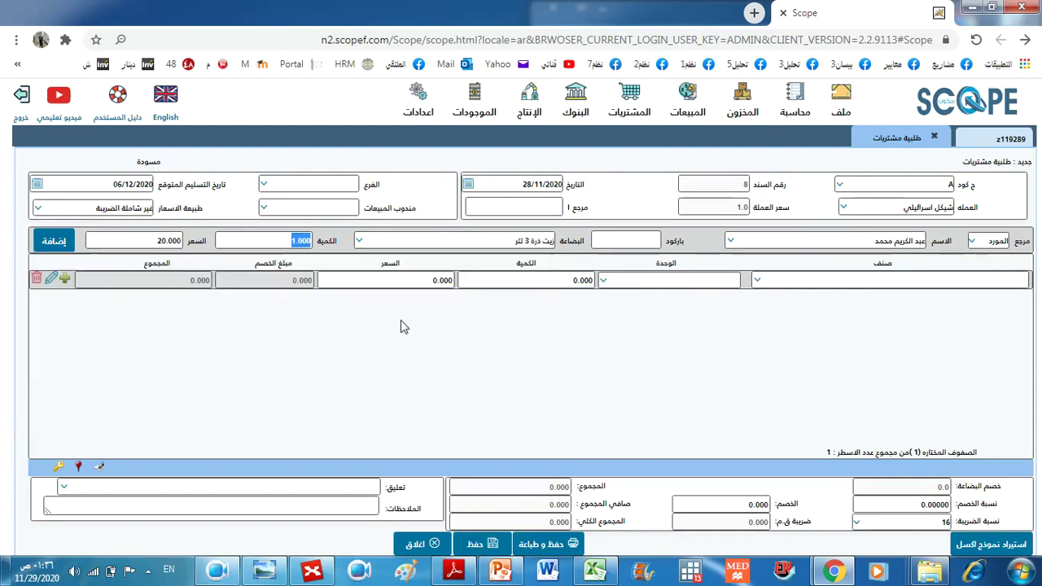
type("1")
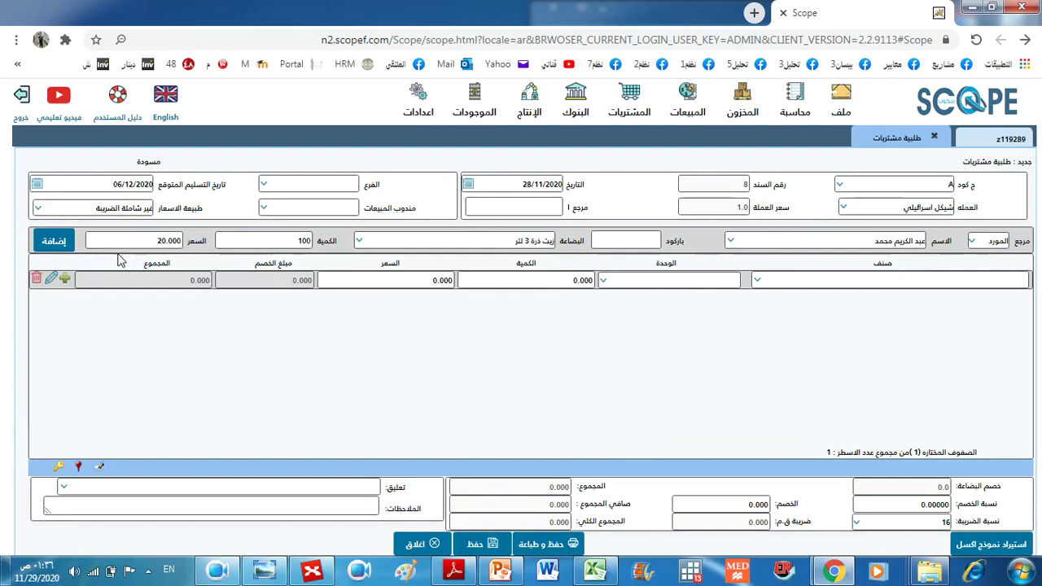
left_click(54, 241)
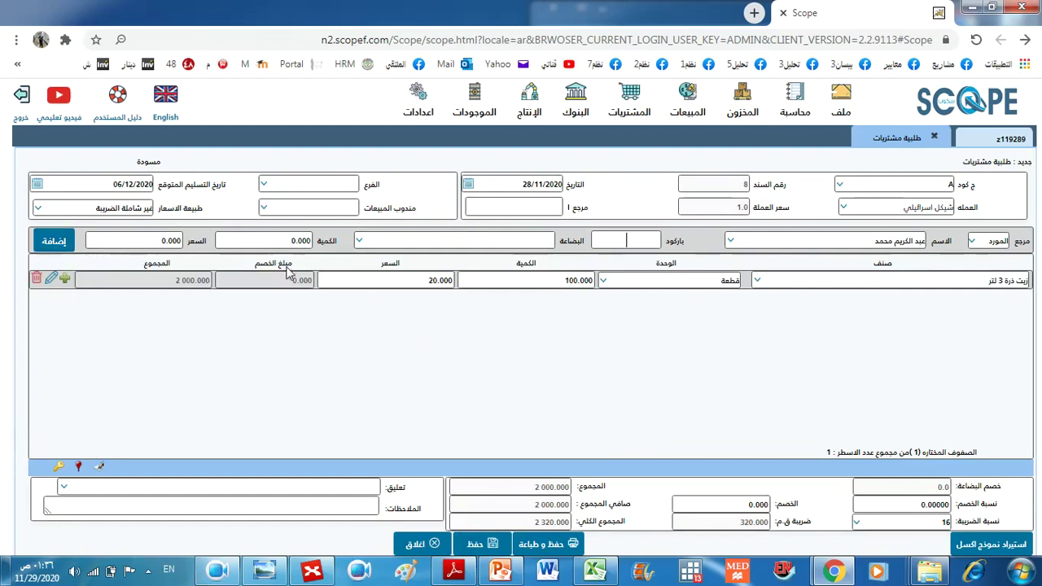
Save, print and post the purchase order, and close its printout and the blank order form.
left_click(547, 551)
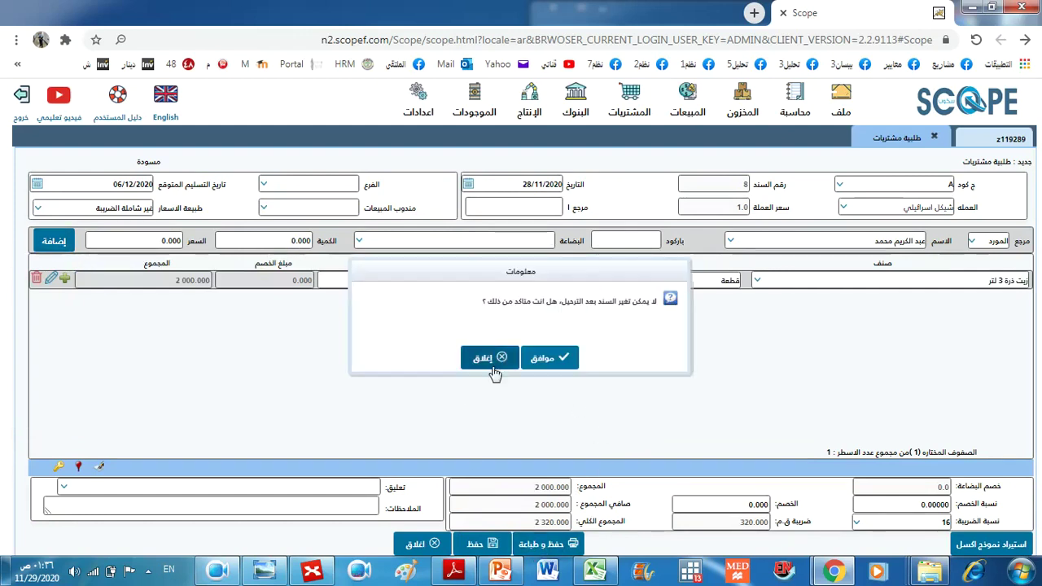
left_click(543, 357)
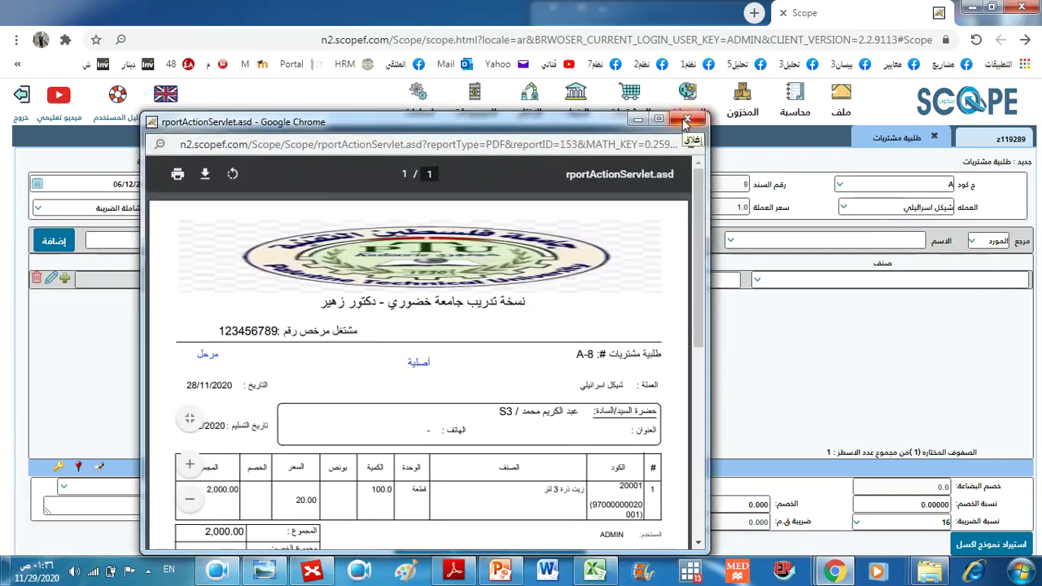
left_click(691, 121)
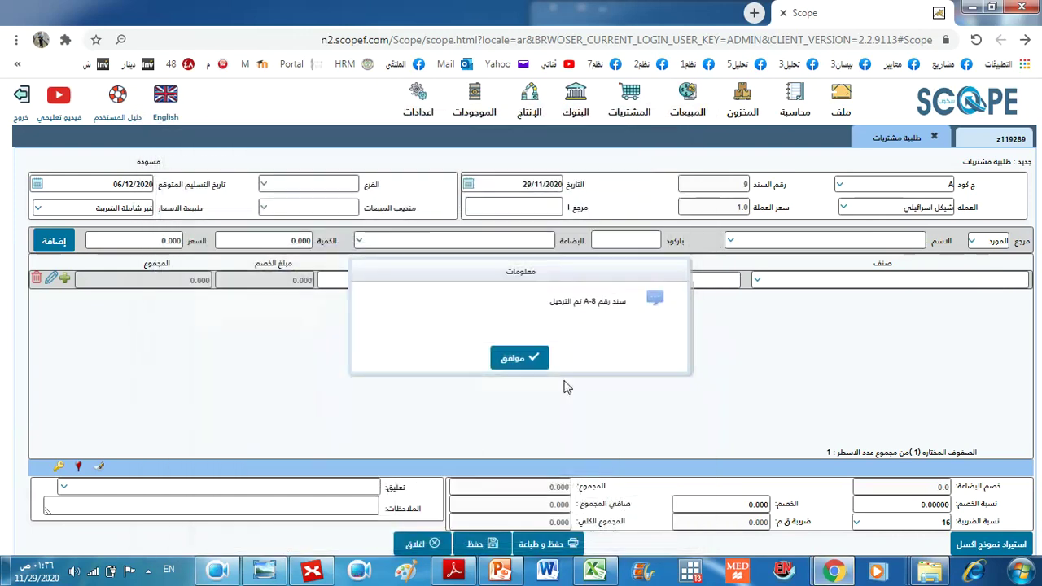
left_click(520, 358)
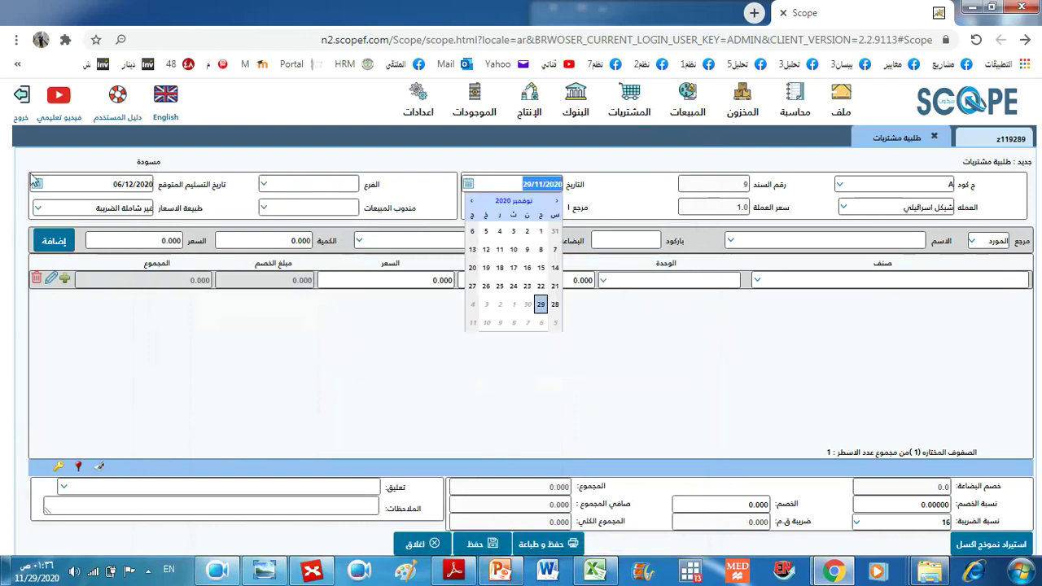
left_click(416, 543)
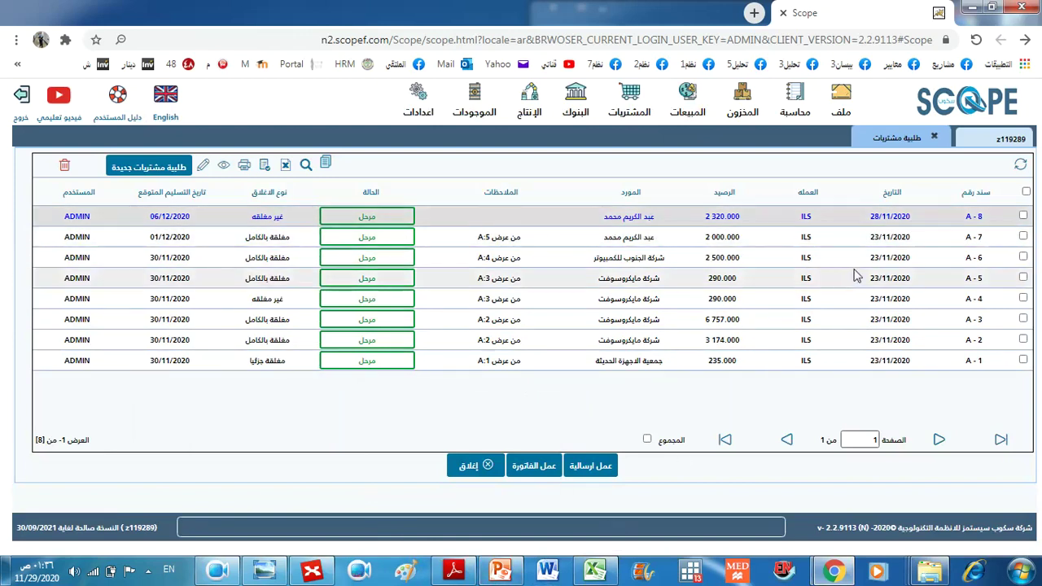
Select and deselect the newly posted purchase order in the list, and close the purchase orders list.
left_click(1023, 216)
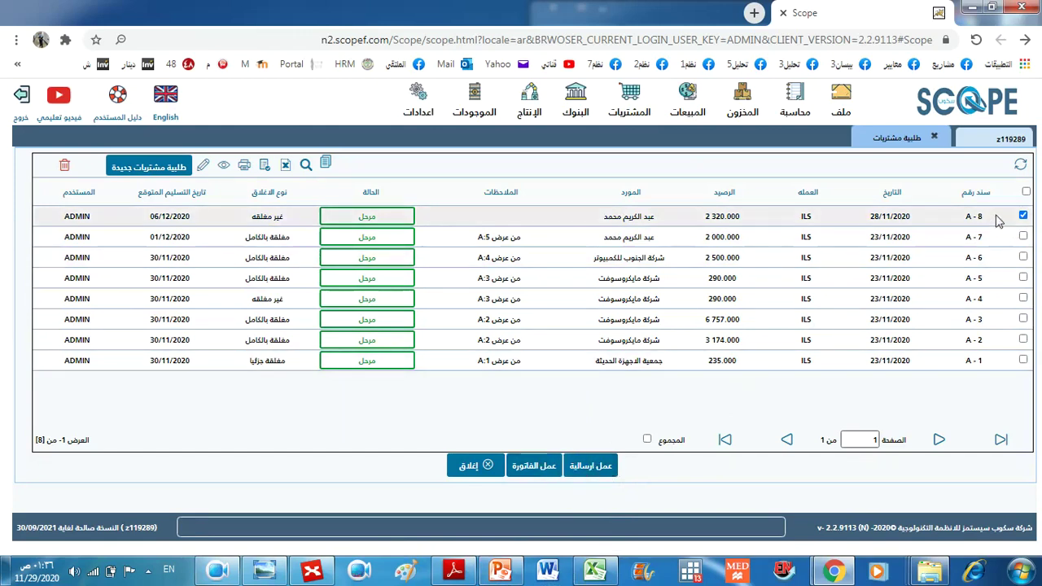
left_click(1023, 216)
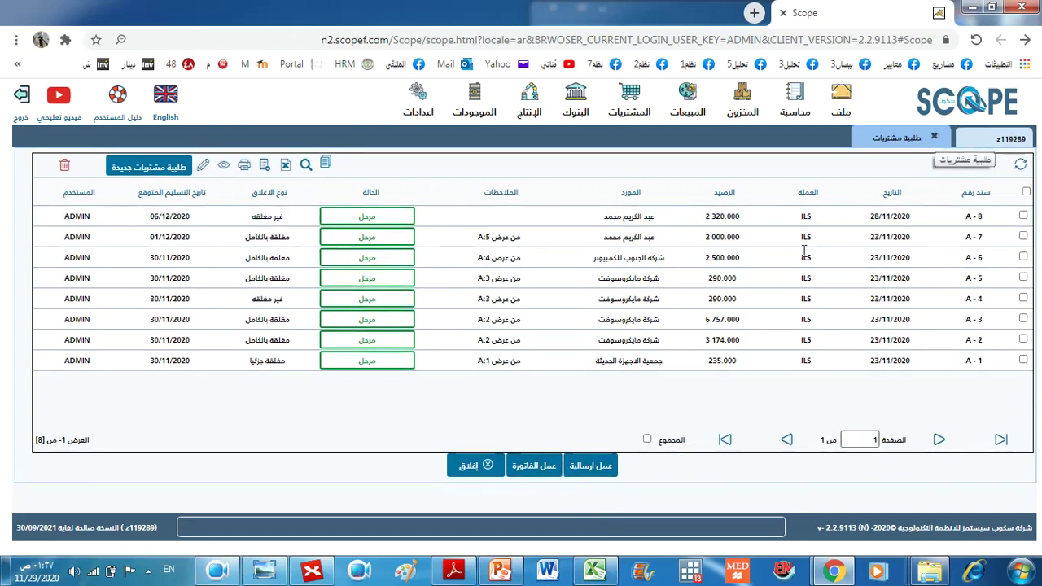
left_click(481, 466)
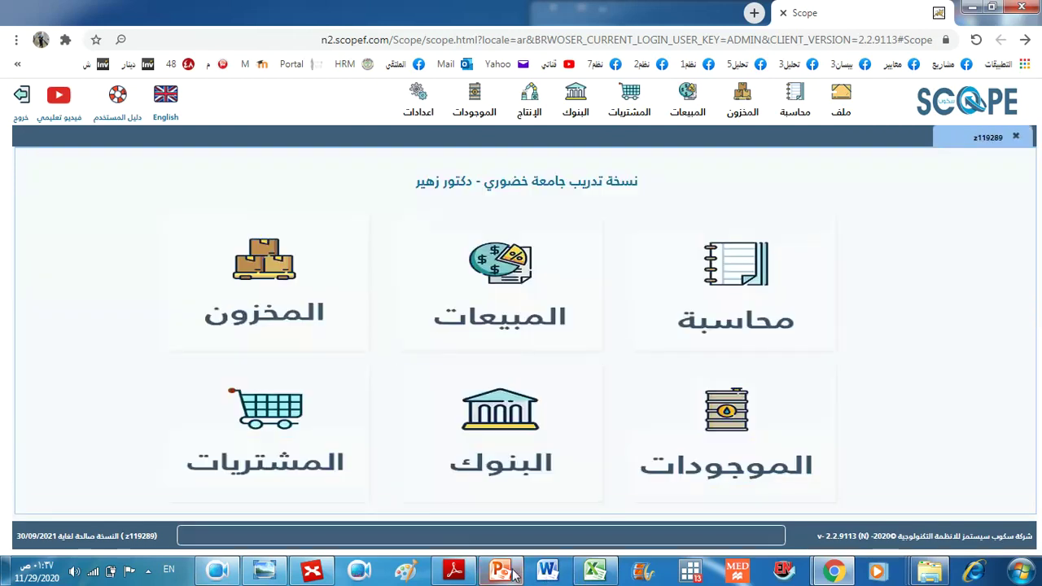
Switch to the PowerPoint presentation and read the regular purchase delivery note exercise on slide 5, highlighting its title.
left_click(514, 574)
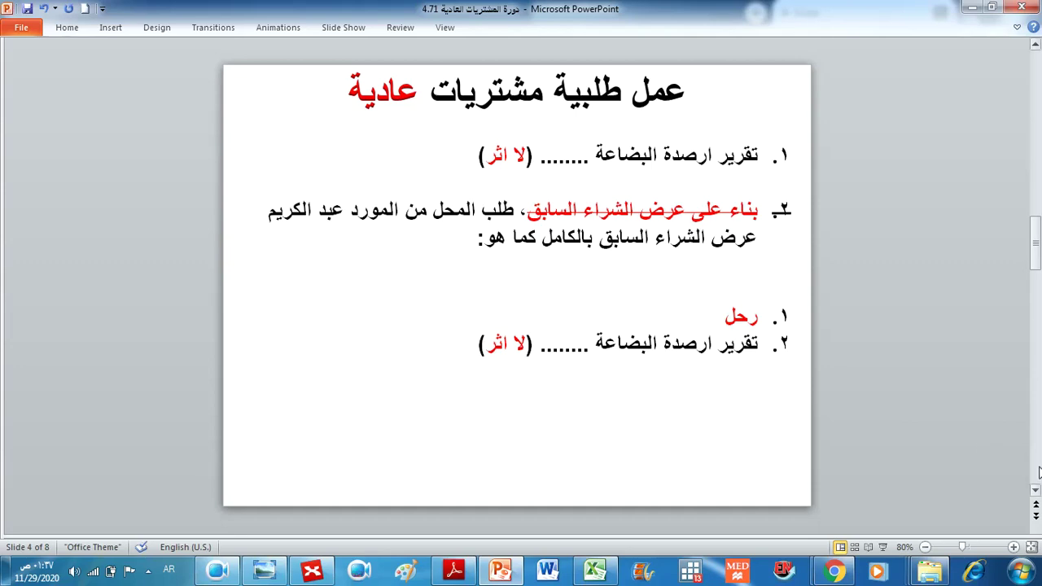
left_click(1037, 472)
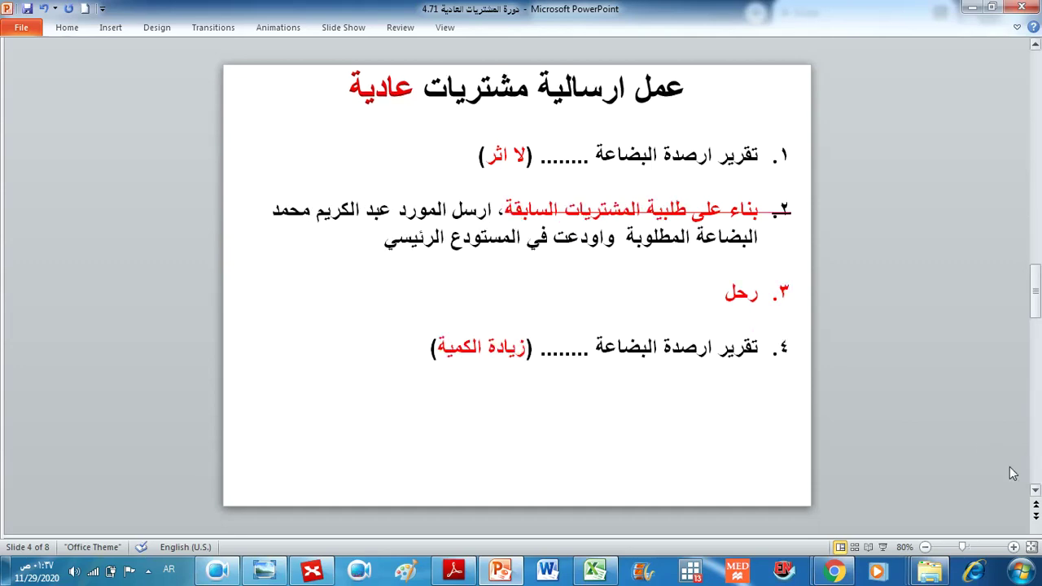
triple_click(552, 102)
double_click(390, 96)
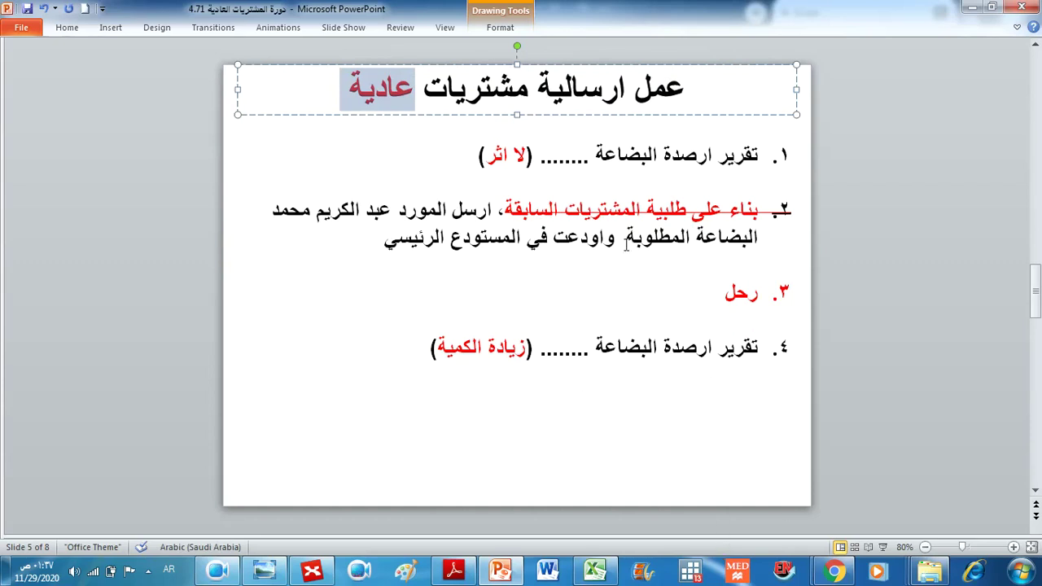
Switch back to Scope and start a new purchase delivery note (ارسالية مشتريات) dated 28/11/2020 for the same individual supplier.
left_click(495, 574)
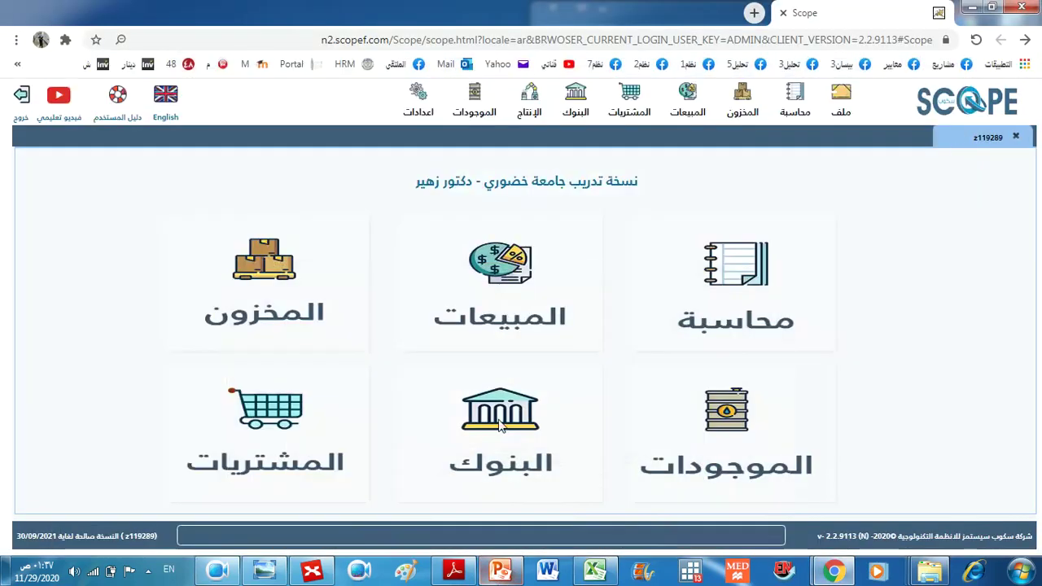
left_click(628, 114)
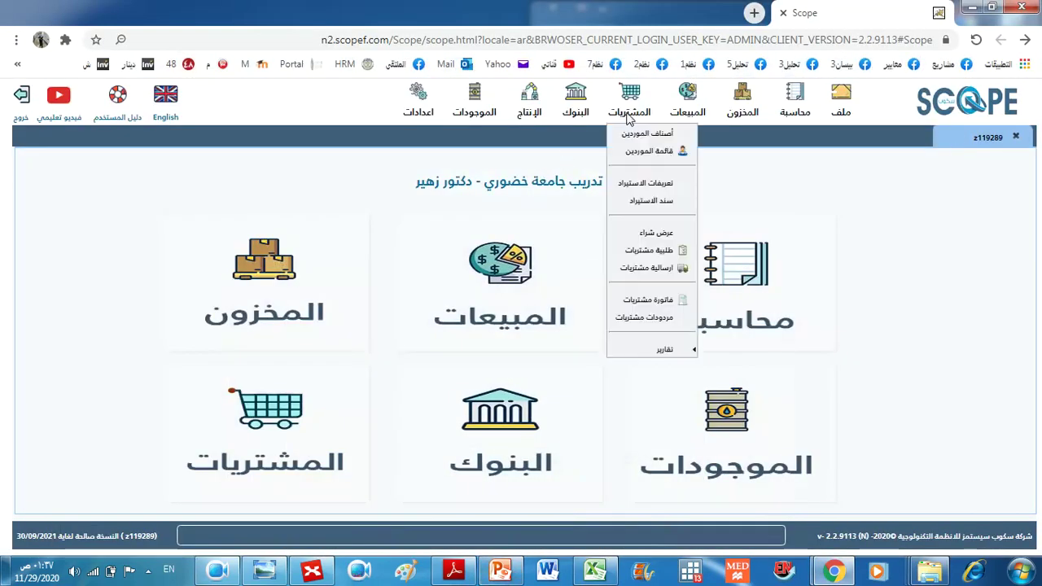
left_click(641, 268)
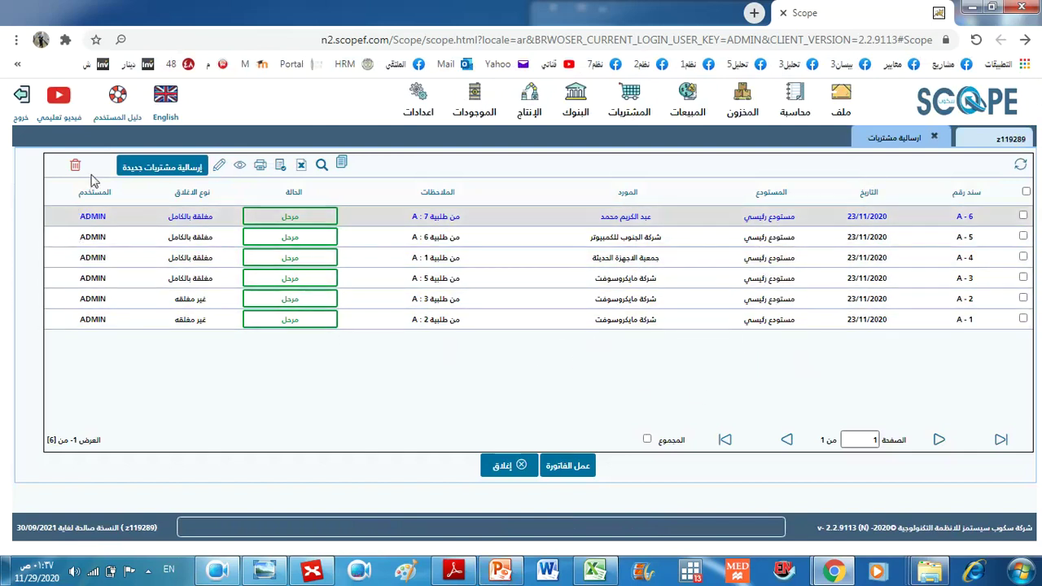
left_click(139, 171)
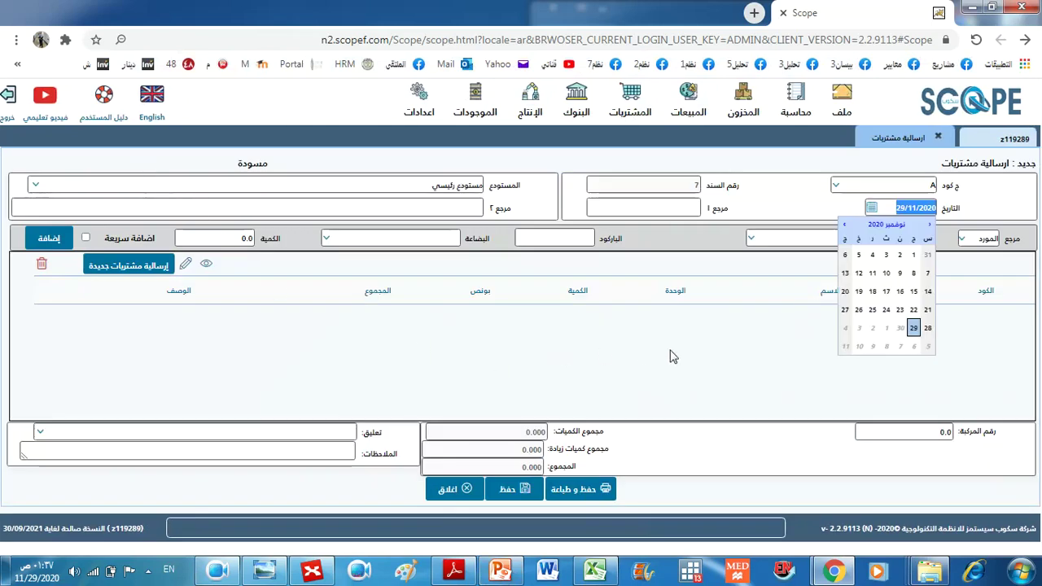
key("Down")
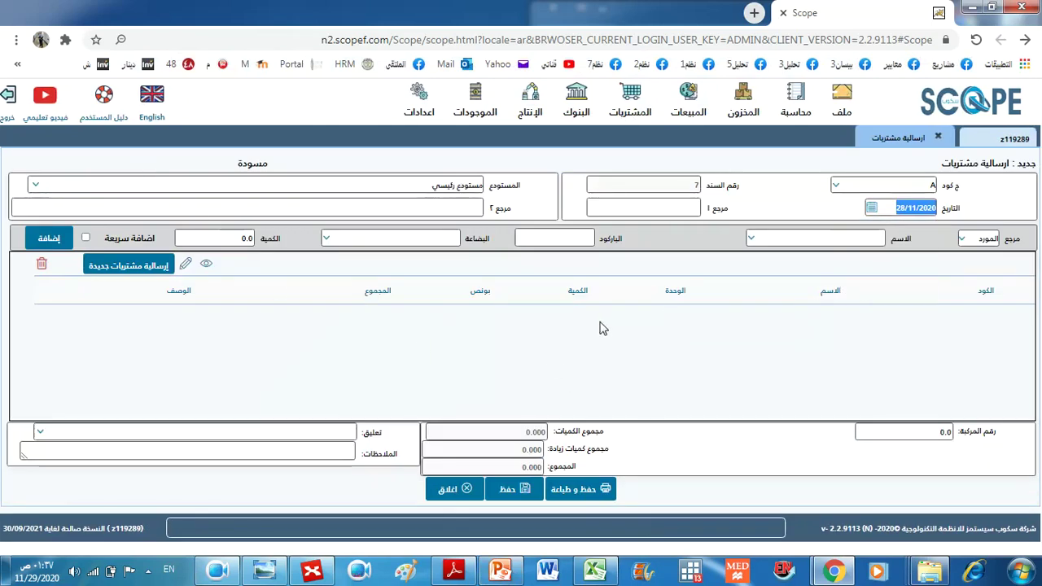
left_click(855, 239)
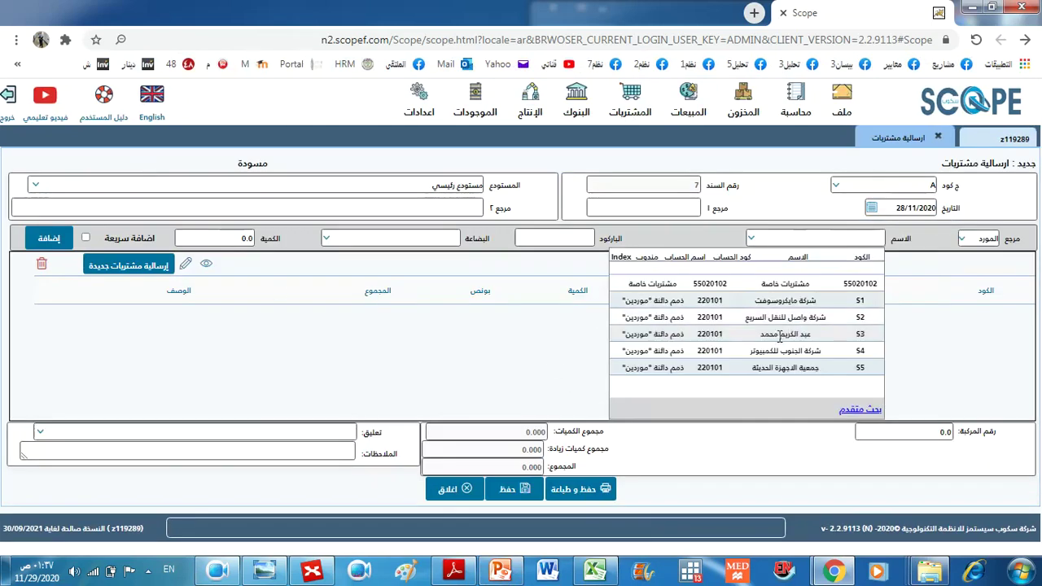
left_click(770, 334)
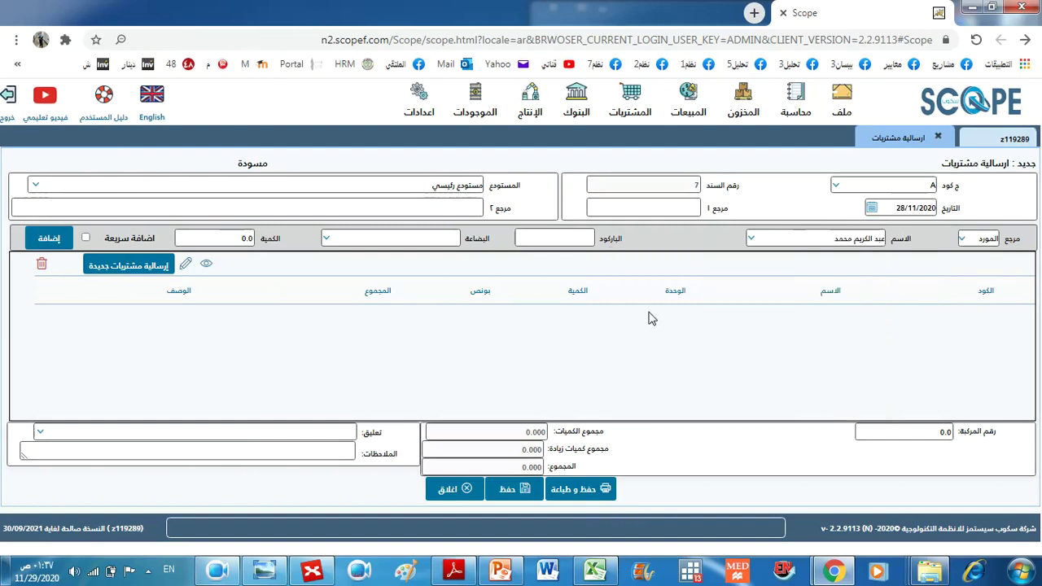
Add the item زيت ذرة 3 لتر to the delivery note with a quantity of 100.
left_click(402, 237)
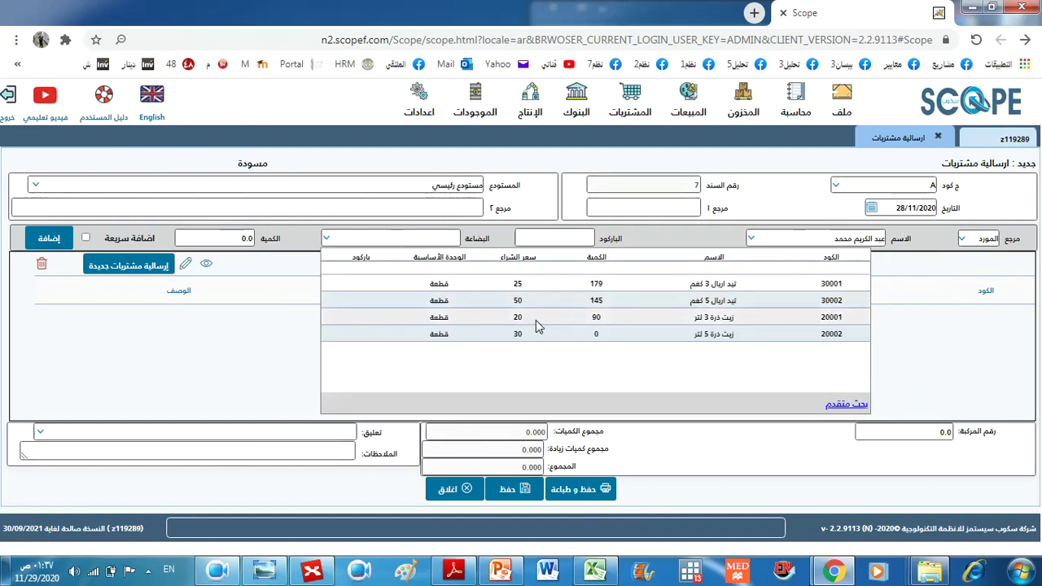
left_click(684, 319)
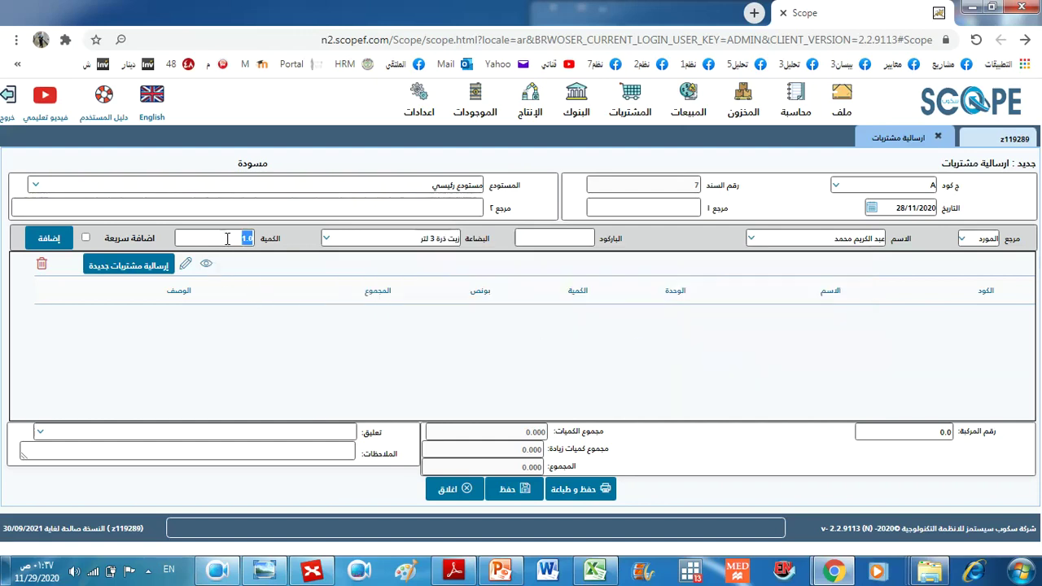
type("100")
left_click(47, 239)
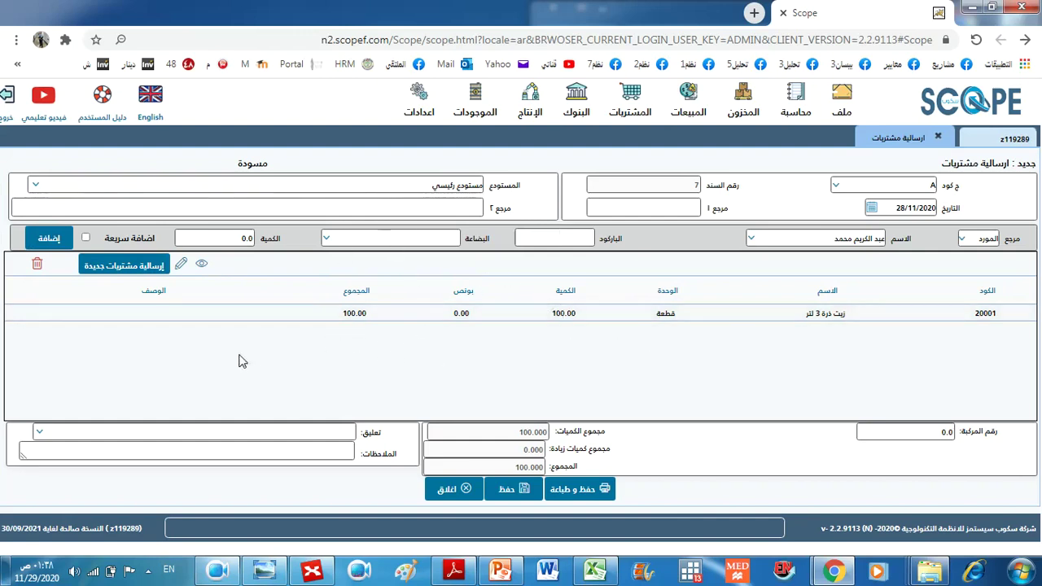
Save, print and post the delivery note, and close its printout and the blank delivery note form.
left_click(573, 490)
left_click(544, 356)
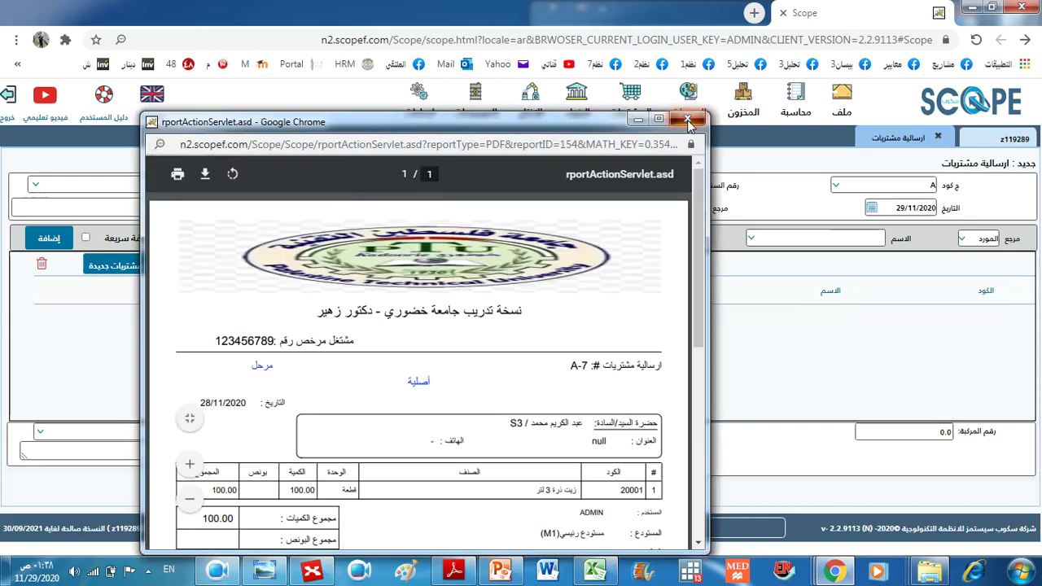
left_click(688, 121)
left_click(505, 361)
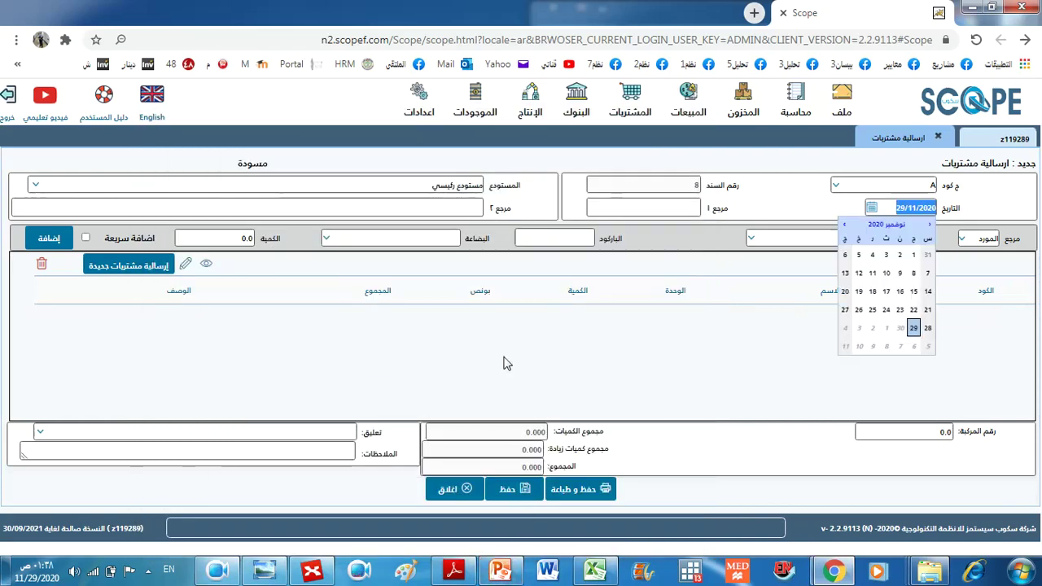
left_click(436, 489)
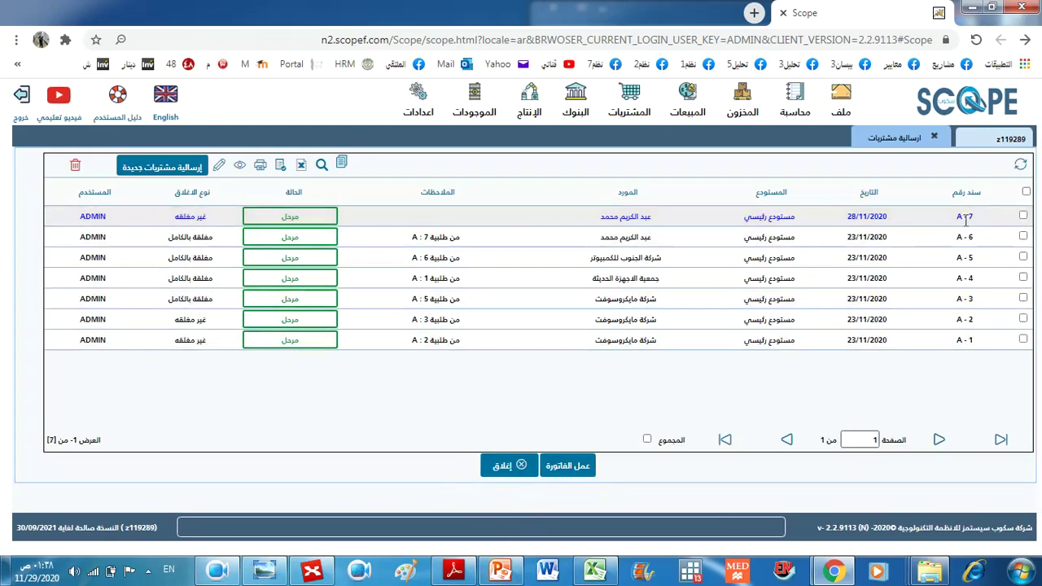
Select and deselect the newly posted delivery note in the list, and close the purchase delivery notes list.
left_click(1024, 219)
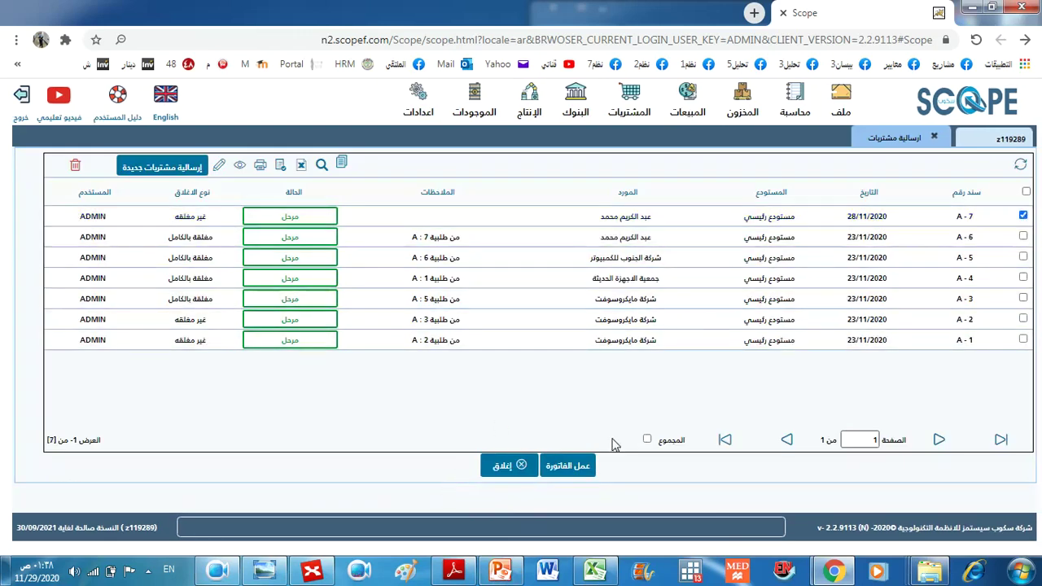
left_click(1022, 216)
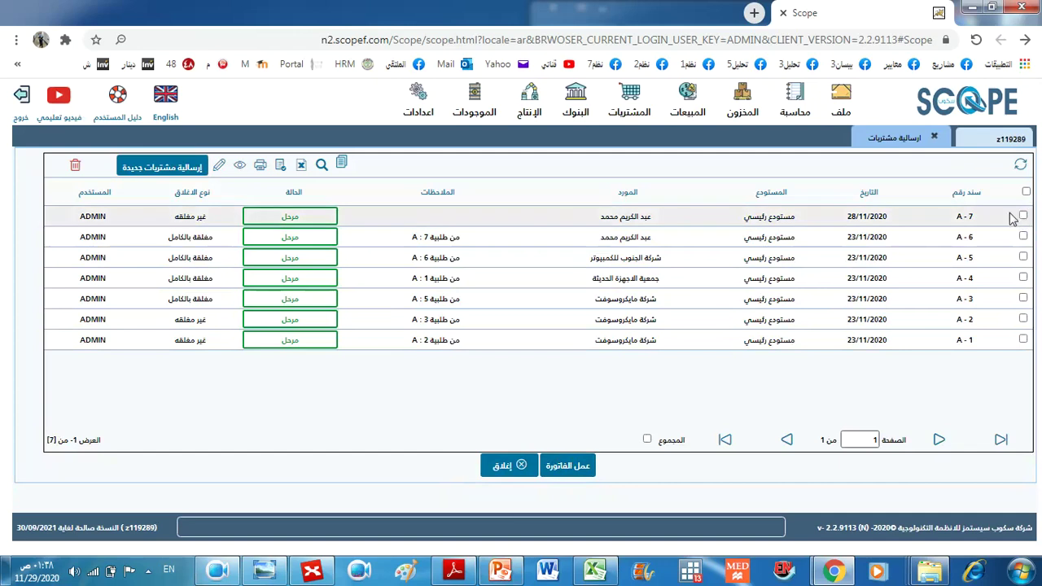
left_click(506, 470)
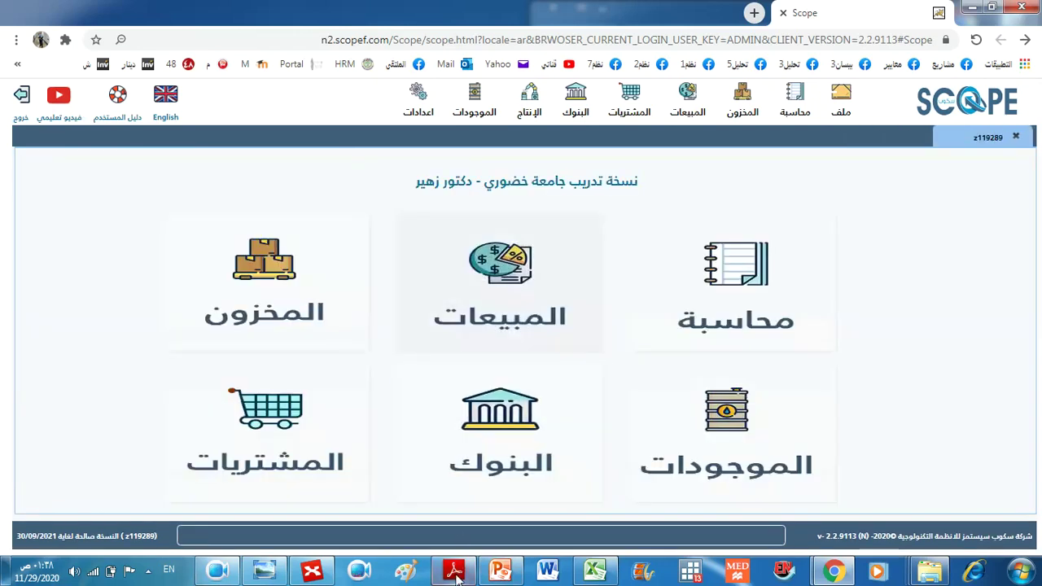
Switch to PowerPoint, read the slide on the regular purchase invoice (فاتورة مشتريات عادية), and return to Scope.
left_click(498, 569)
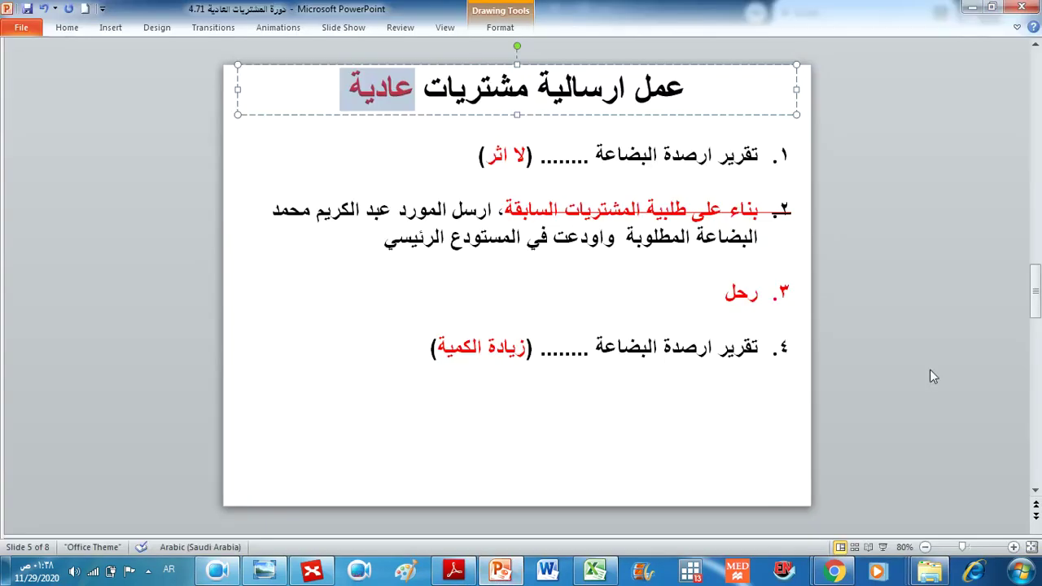
scroll(1039, 450, "down", 1)
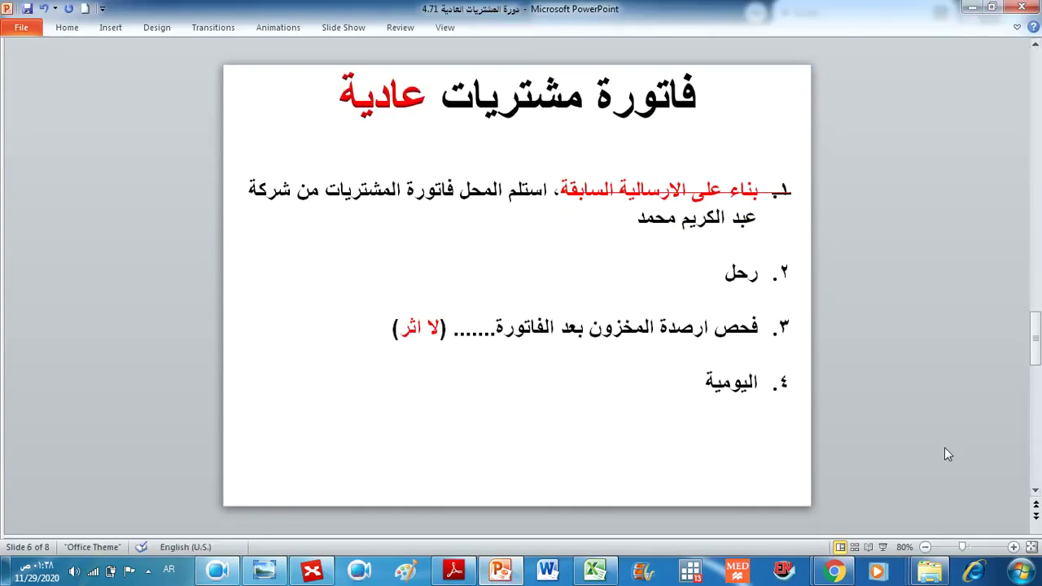
left_click(515, 579)
Start a new purchase invoice (فاتورة مشتريات) dated 28/11/2020 for the same individual supplier.
left_click(620, 114)
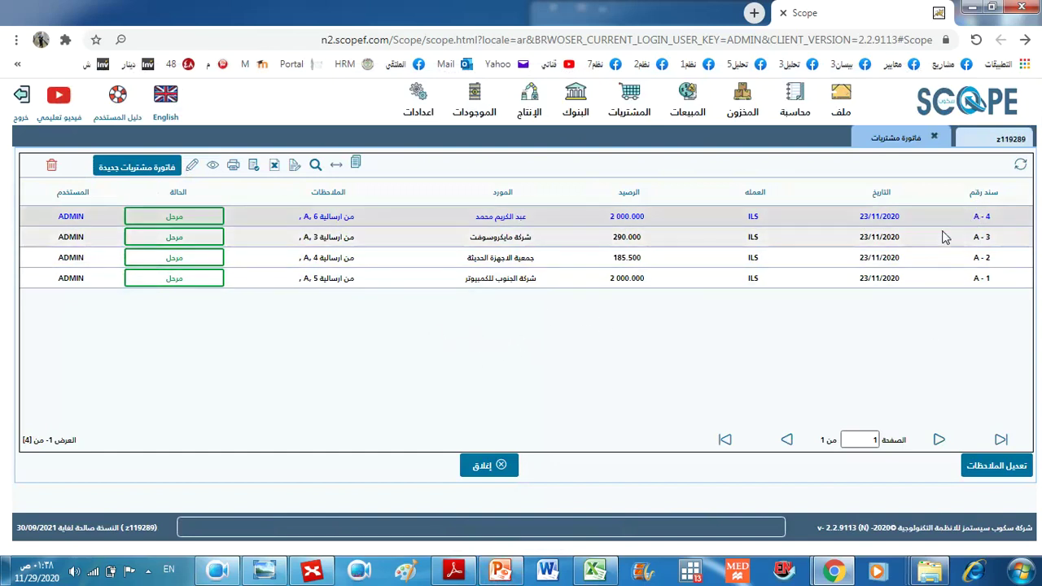
left_click(123, 169)
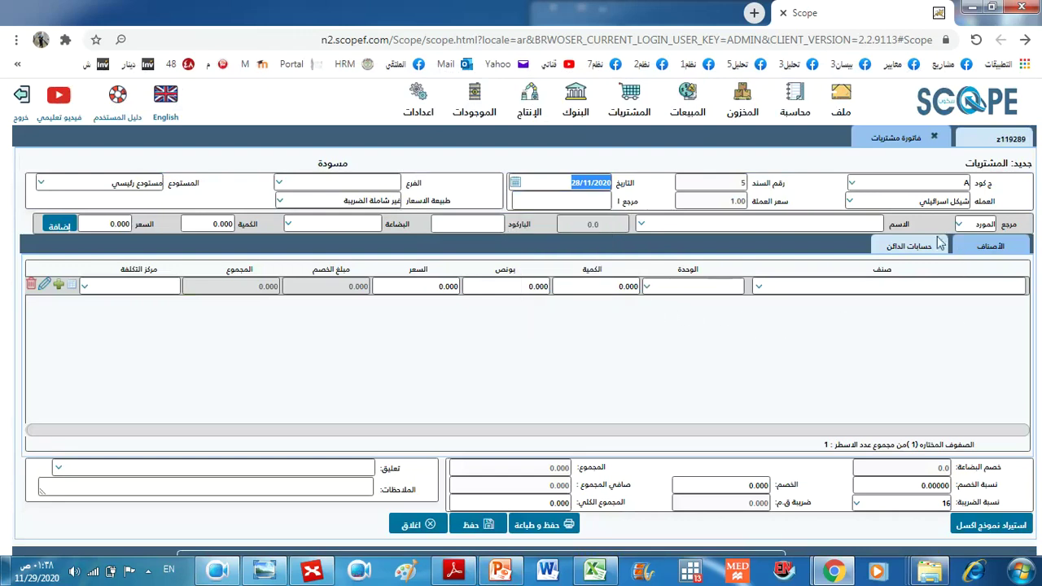
left_click(854, 224)
left_click(724, 329)
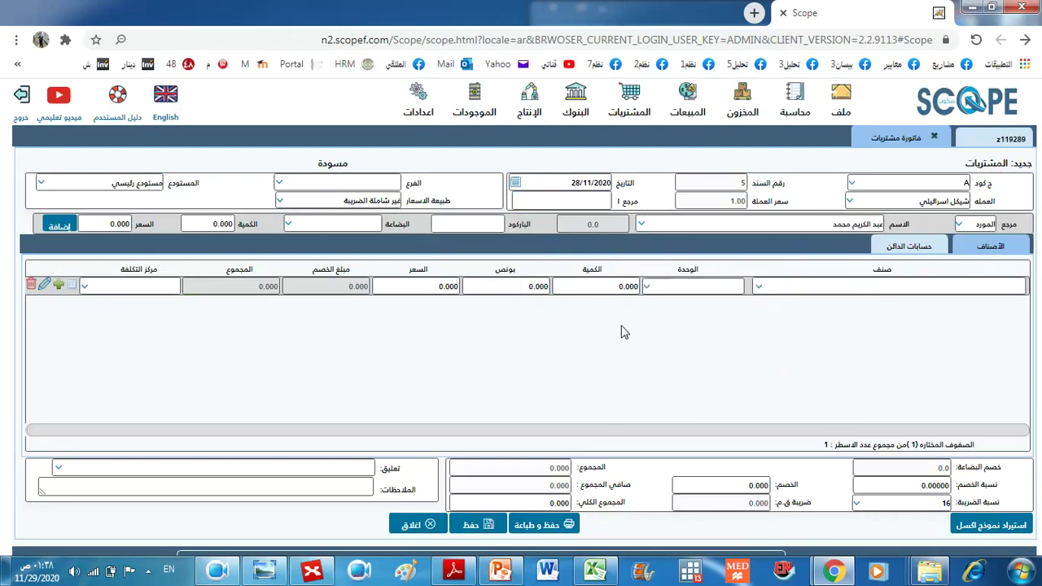
Add the item زيت ذرة 3 لتر to the purchase invoice with a quantity of 100.
left_click(338, 222)
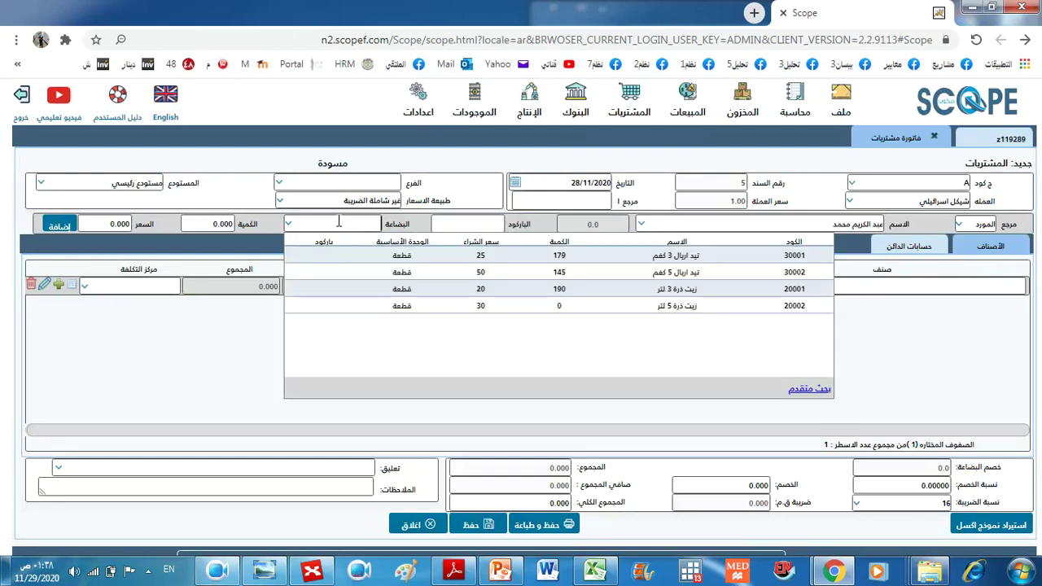
left_click(716, 287)
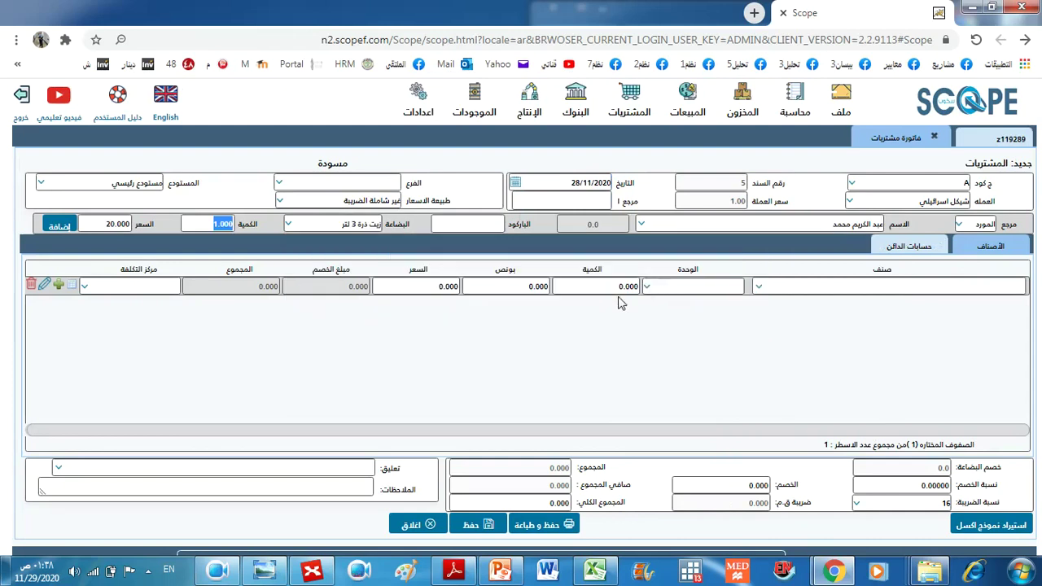
left_click(324, 225)
key("Escape")
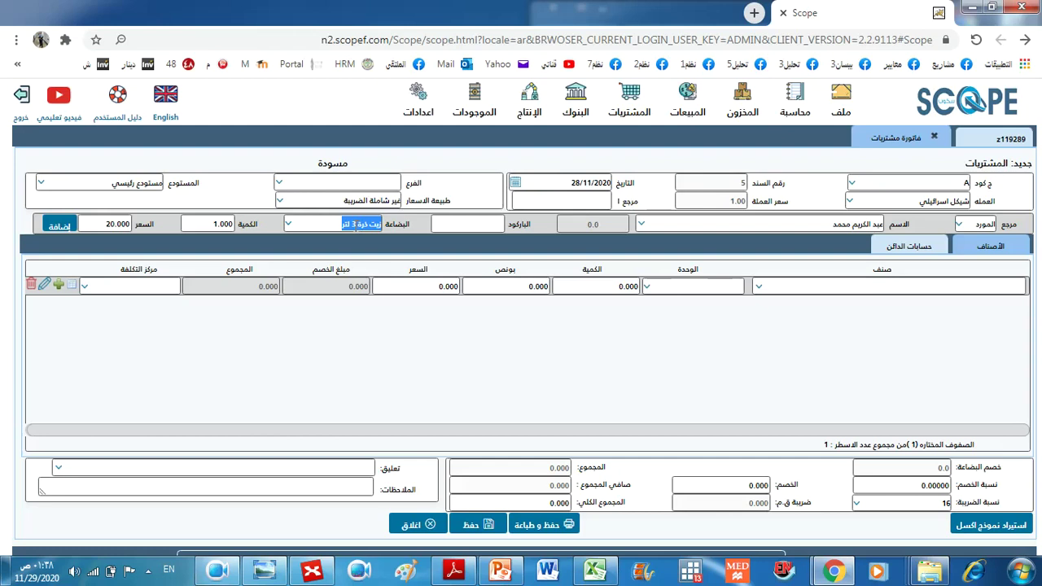
key("BackSpace")
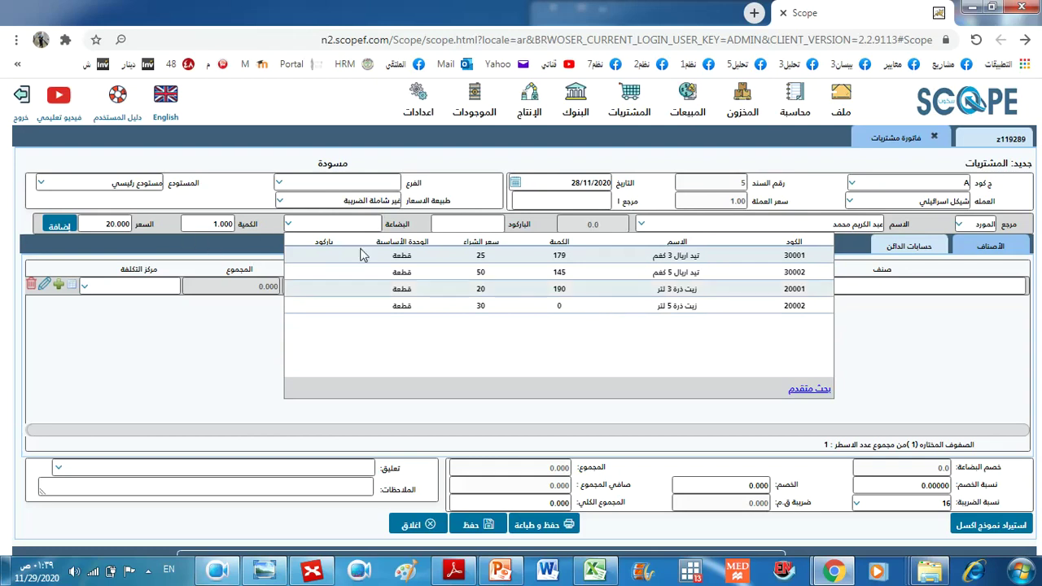
left_click(625, 295)
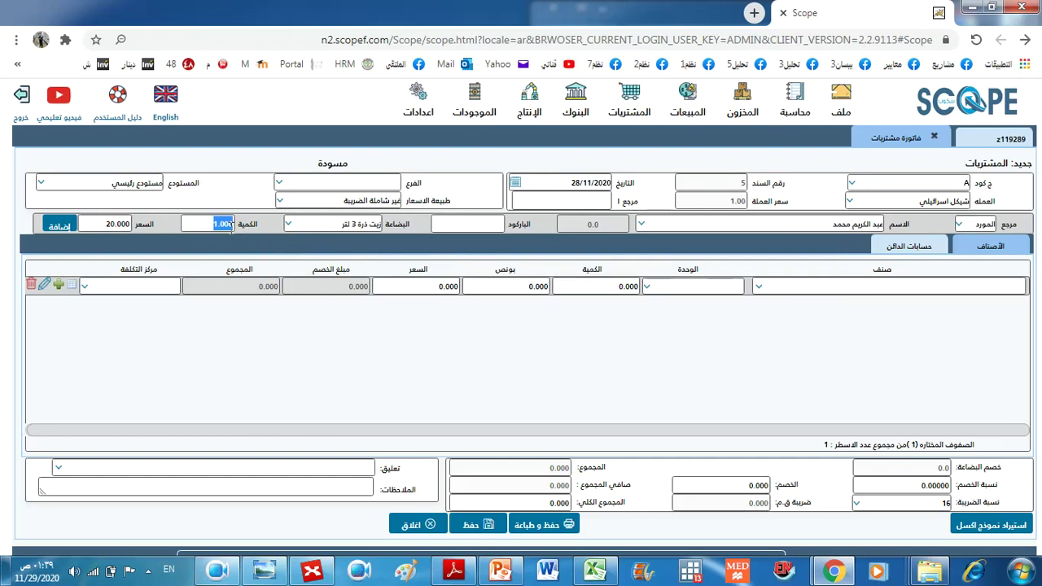
type("100")
left_click(60, 226)
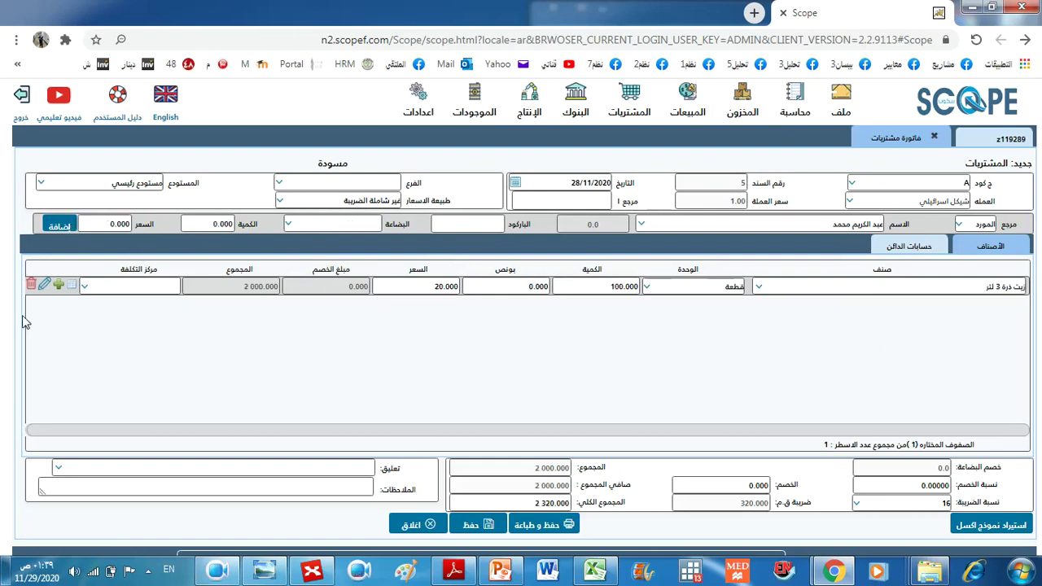
Save, print and post the purchase invoice, and close its printout, the blank invoice form and the invoices list.
left_click(530, 527)
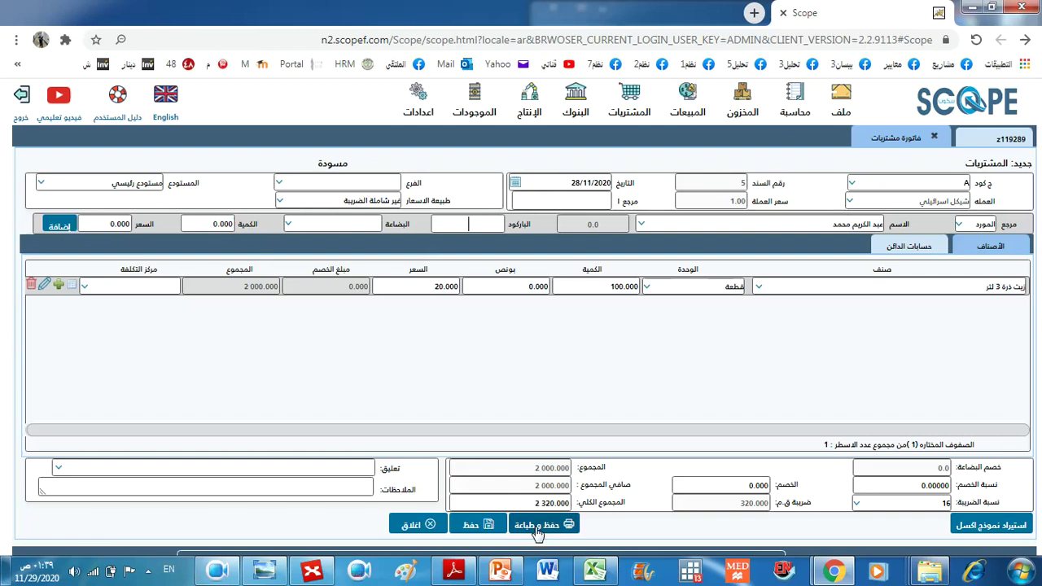
left_click(535, 360)
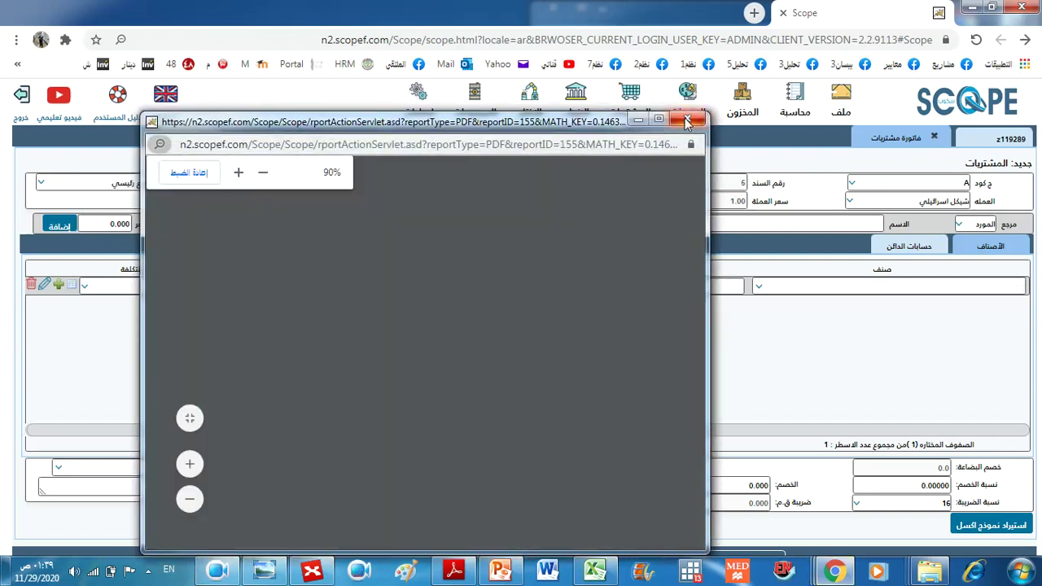
left_click(687, 121)
left_click(539, 363)
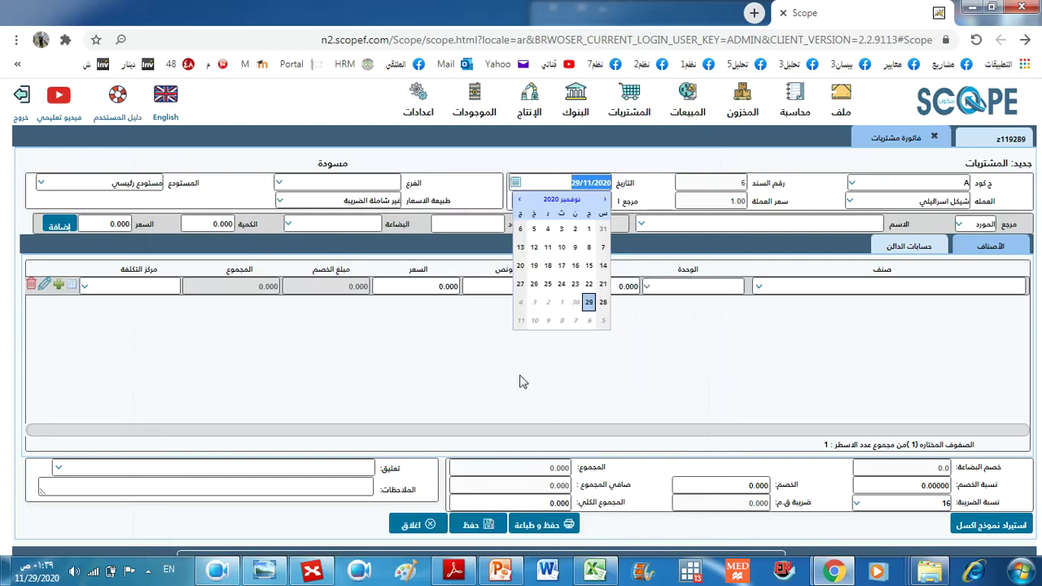
left_click(412, 524)
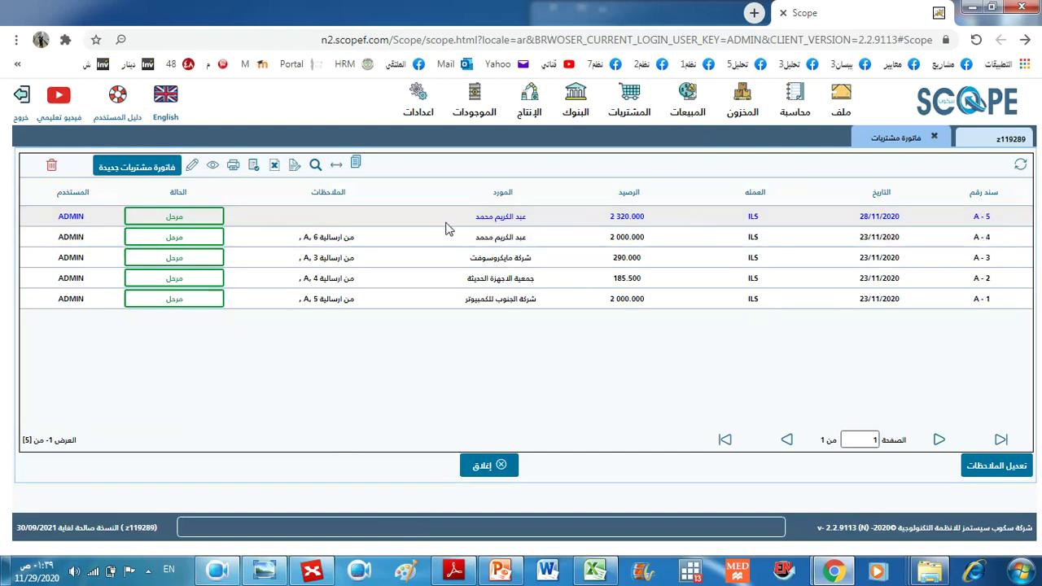
left_click(495, 469)
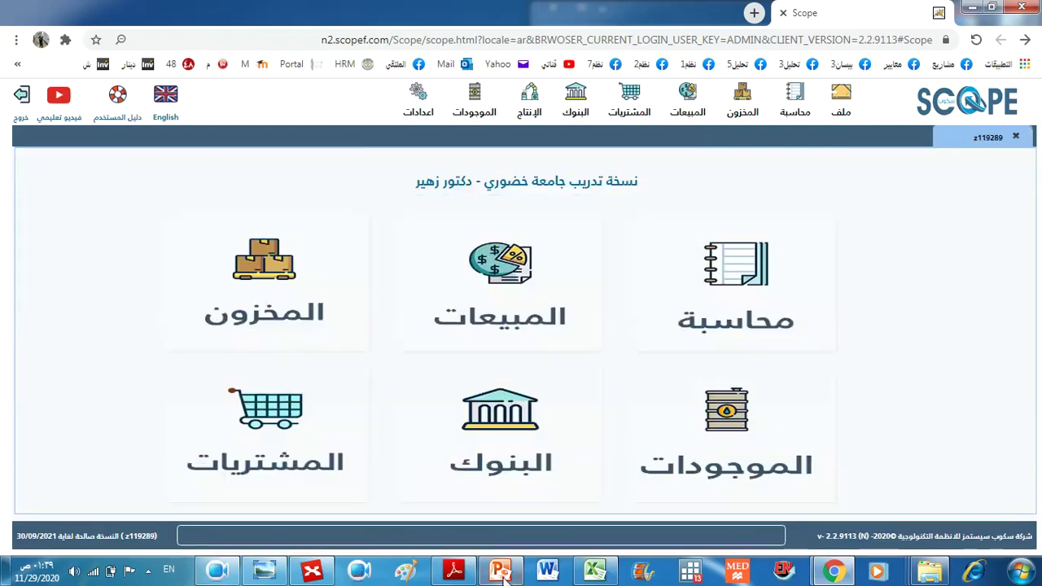
Switch to PowerPoint, highlight the word عادية in the title of the regular purchase returns slide, and return to Scope.
left_click(500, 569)
scroll(1034, 436, "down", 1)
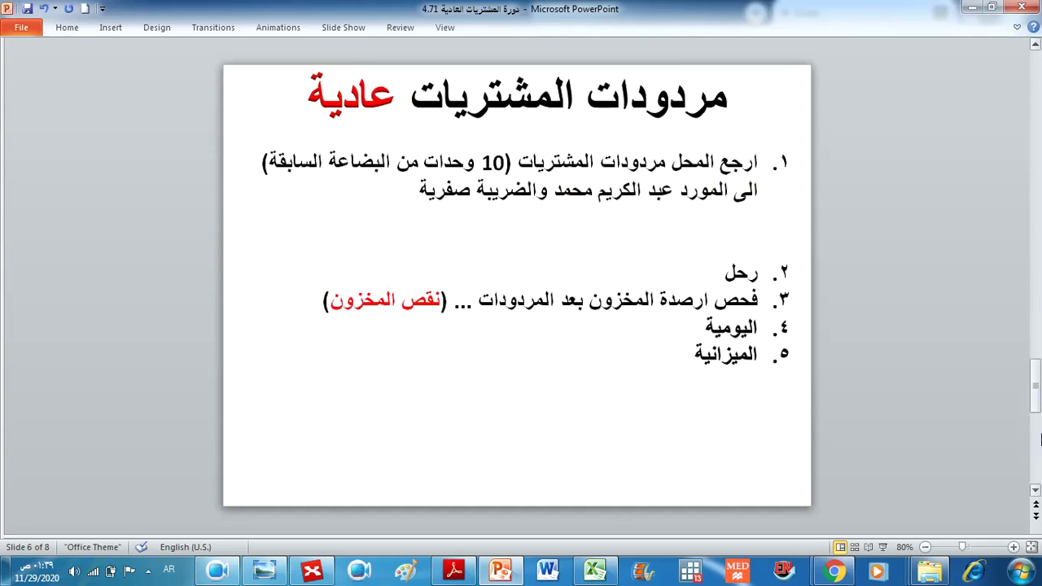
double_click(352, 91)
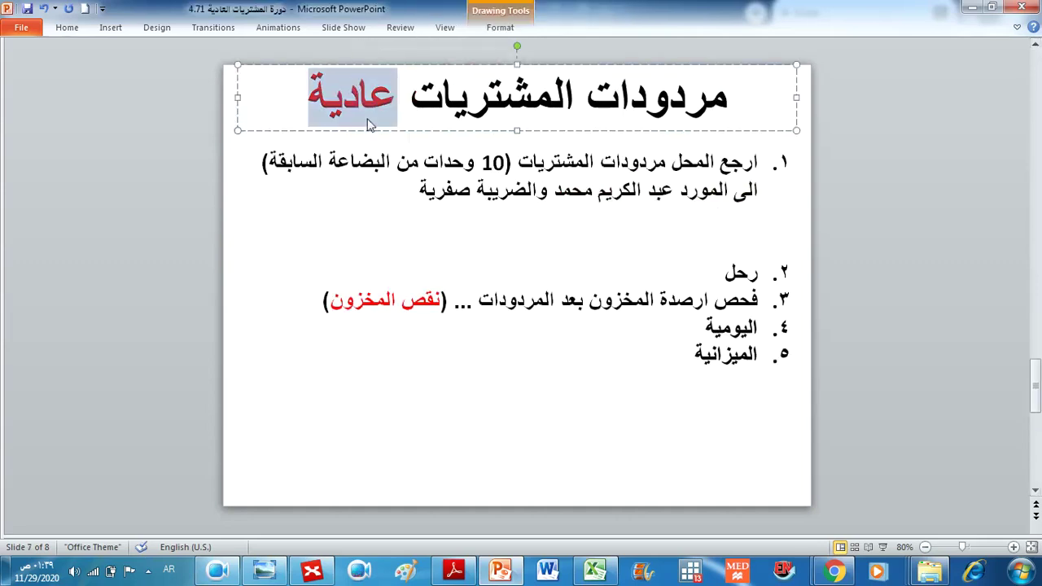
key("alt+Tab")
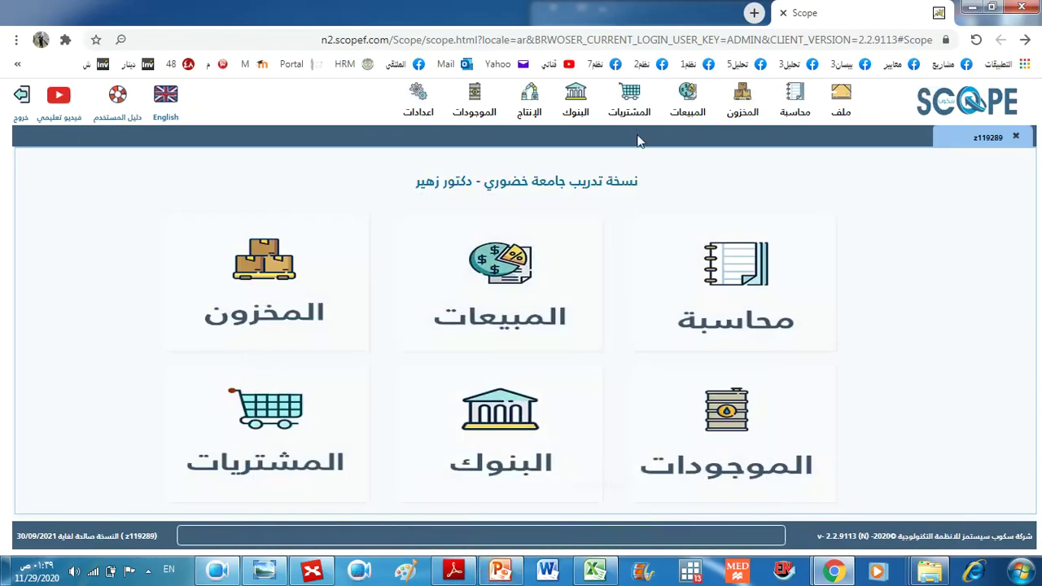
Start a new purchase return (مردودات مشتريات) dated 28/11/2020 for the same individual supplier.
left_click(630, 106)
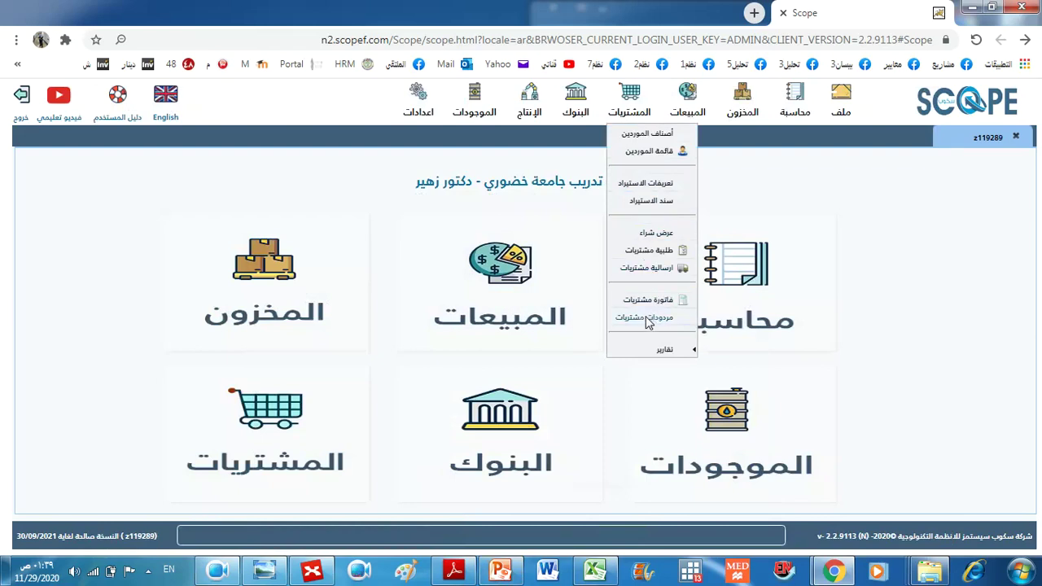
left_click(632, 318)
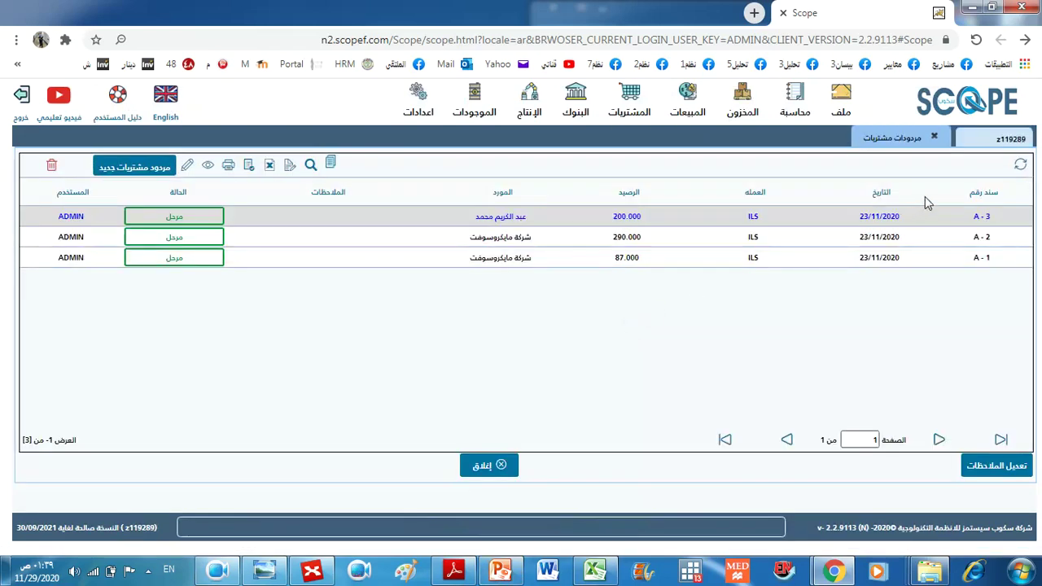
left_click(136, 168)
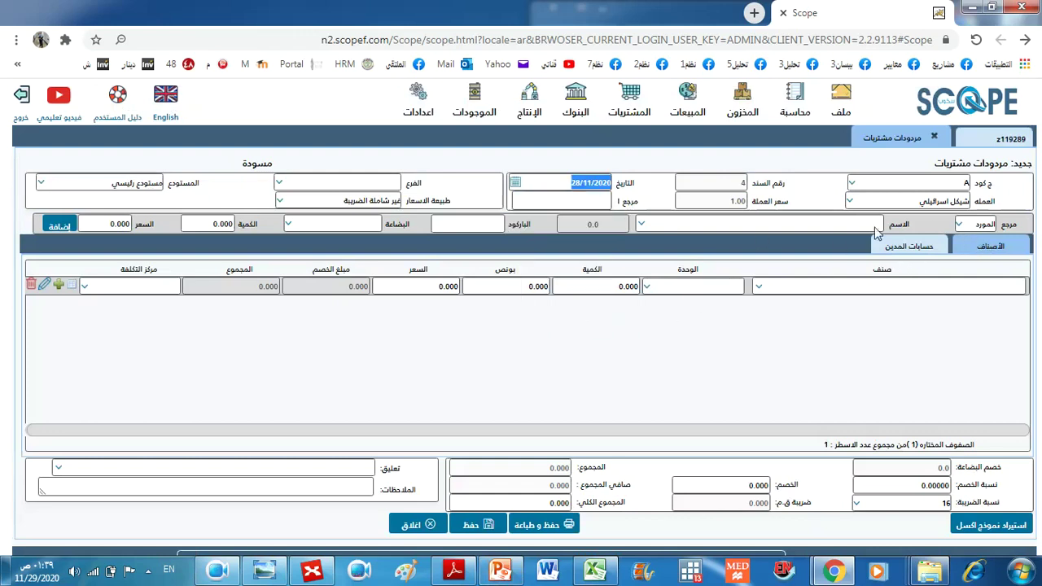
left_click(830, 226)
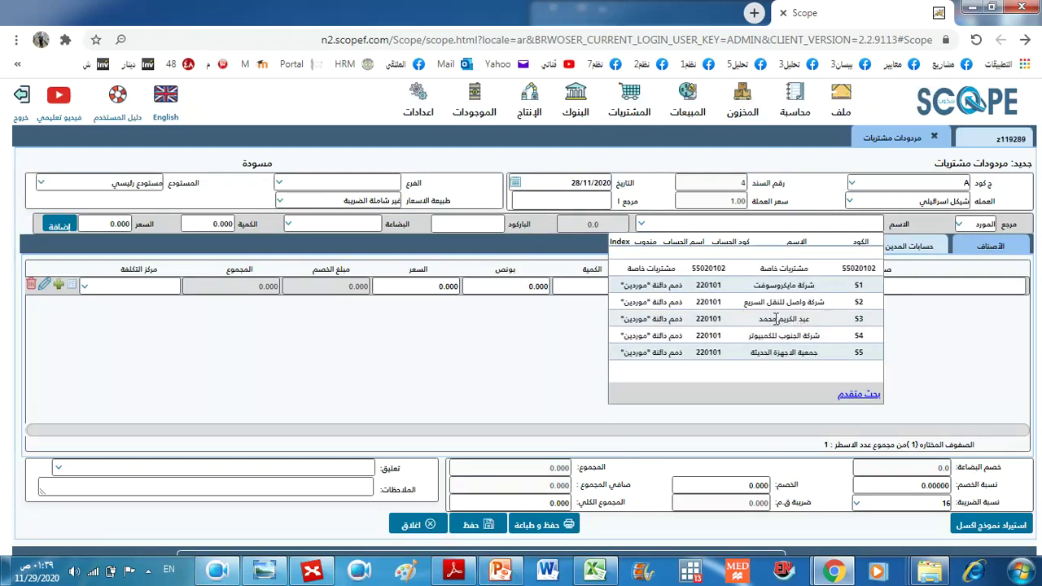
left_click(776, 318)
Select the item زيت ذرة 3 لتر in the purchase return's quick-entry row.
left_click(368, 225)
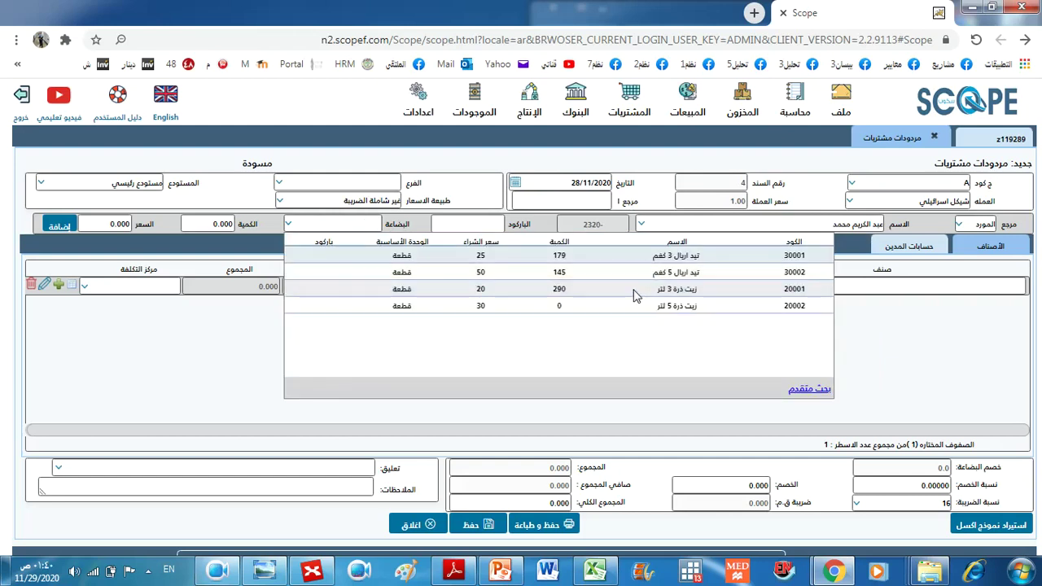
left_click(634, 290)
left_click(343, 225)
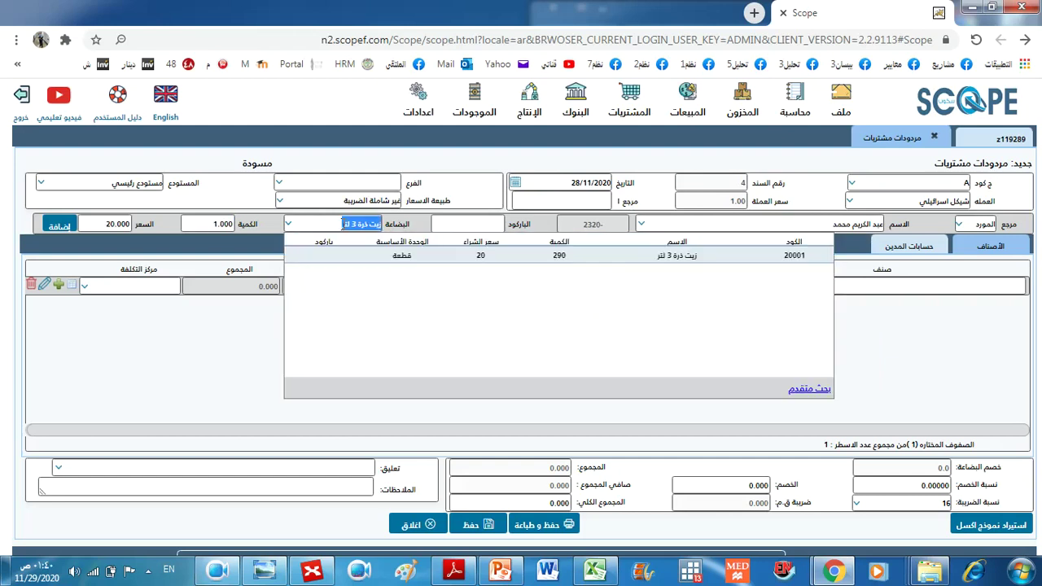
key("BackSpace")
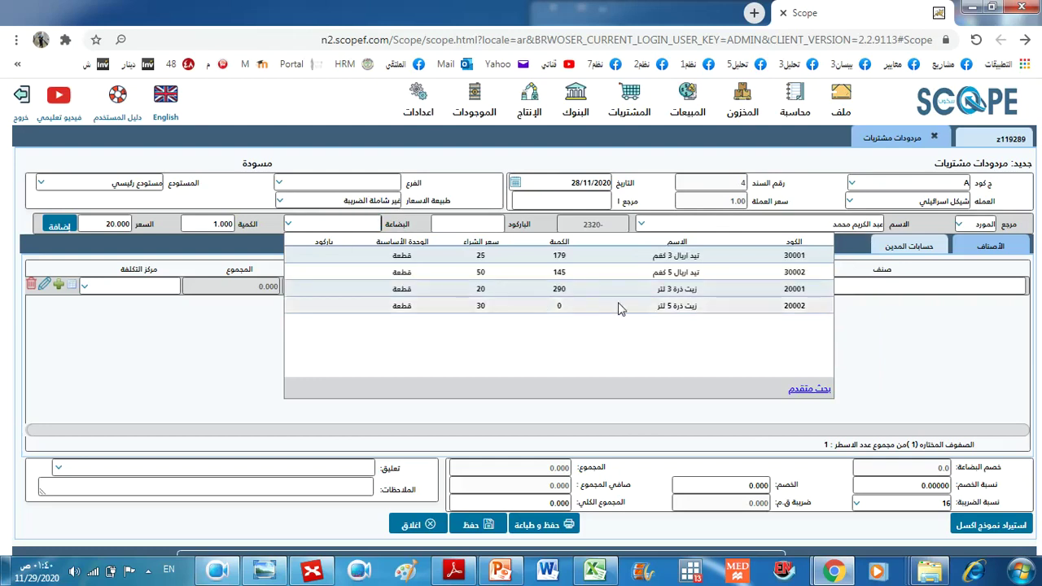
left_click(569, 289)
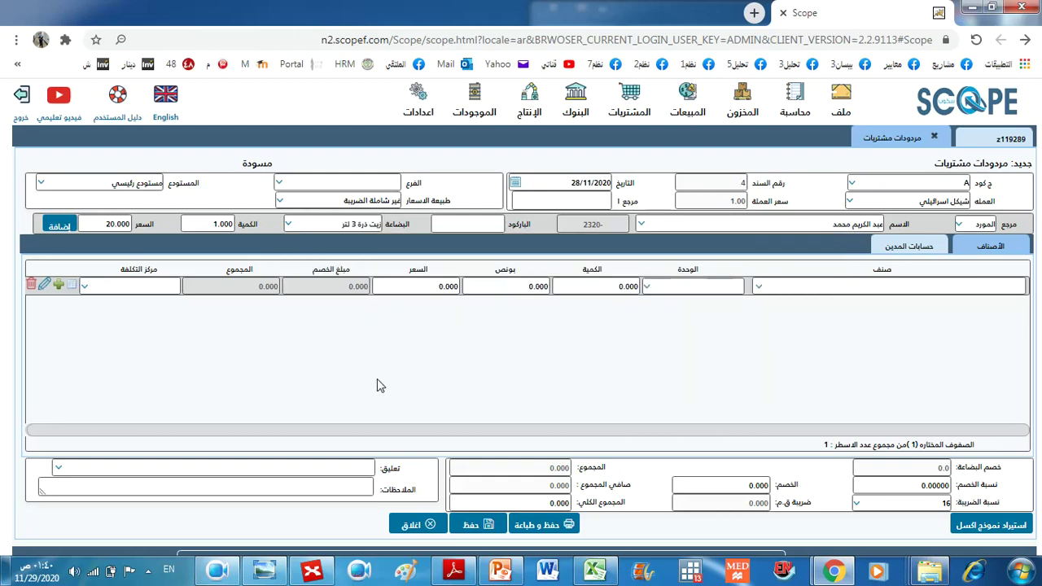
left_click(234, 573)
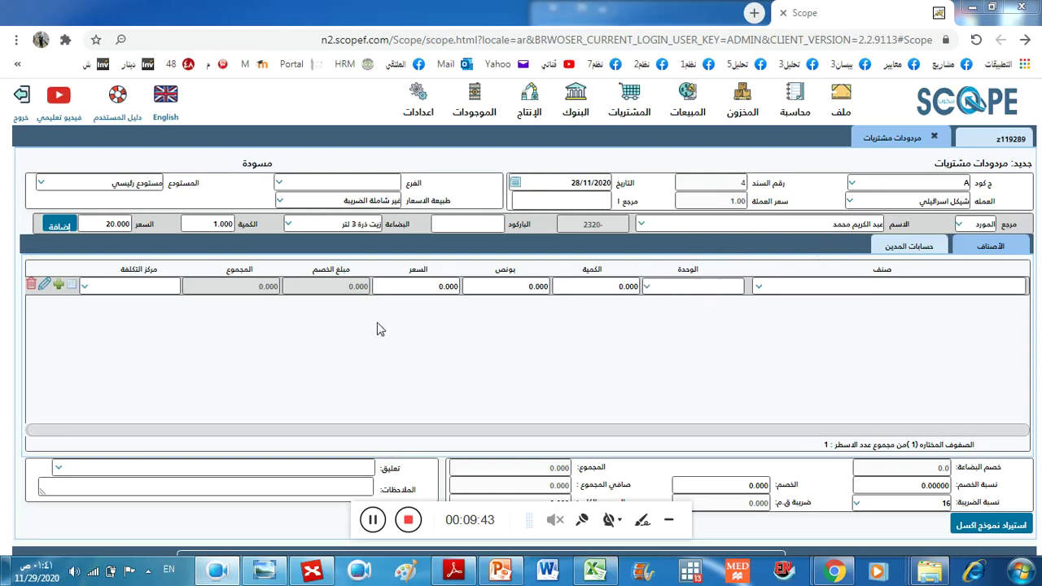
left_click(670, 525)
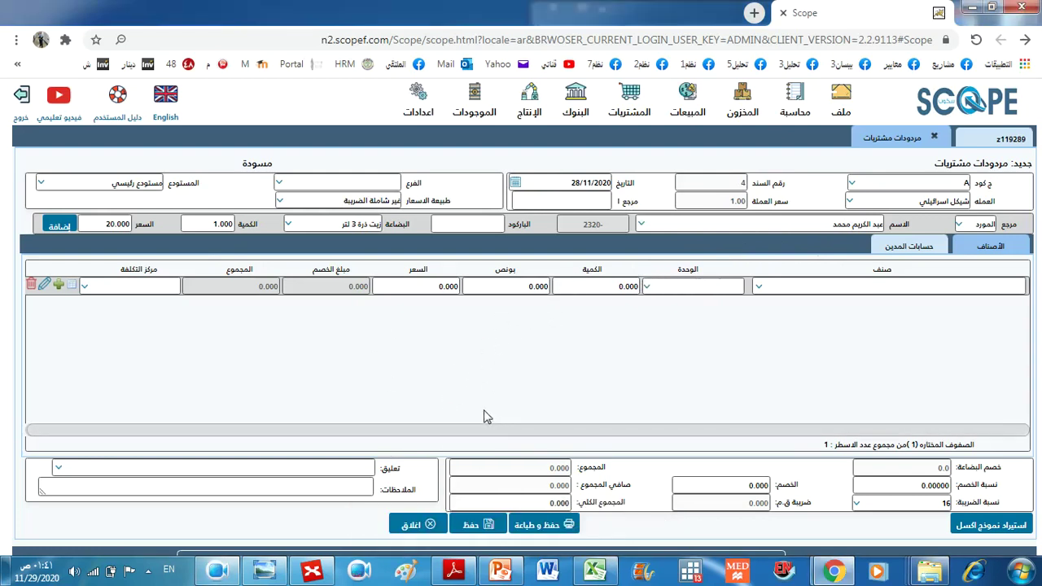
left_click(534, 528)
Enter زيت ذرة 3 لتر in the purchase return's first item line, checking the PowerPoint slide and setting the quantity to 10.
left_click(770, 289)
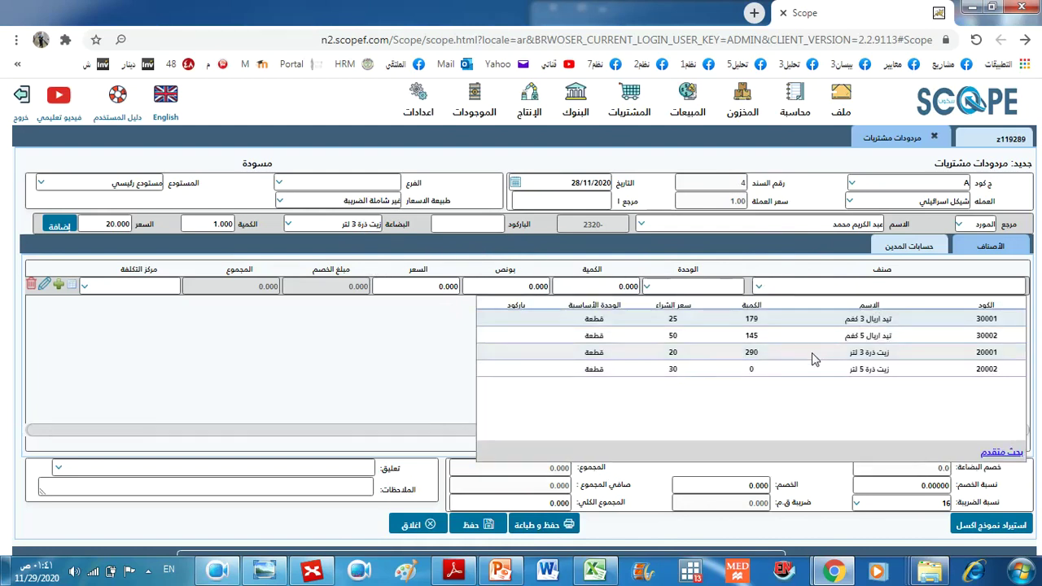
left_click(814, 358)
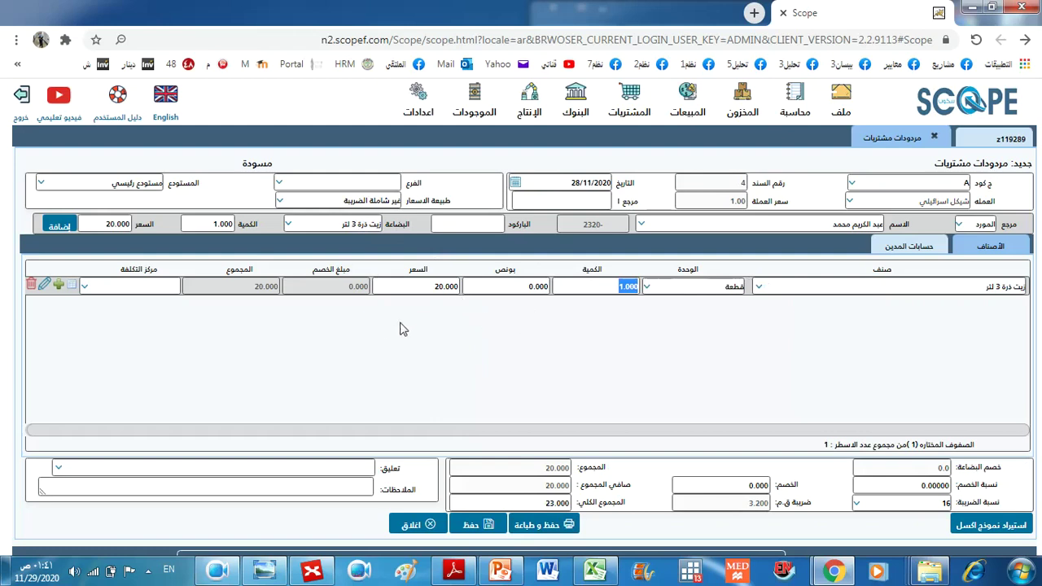
left_click(502, 568)
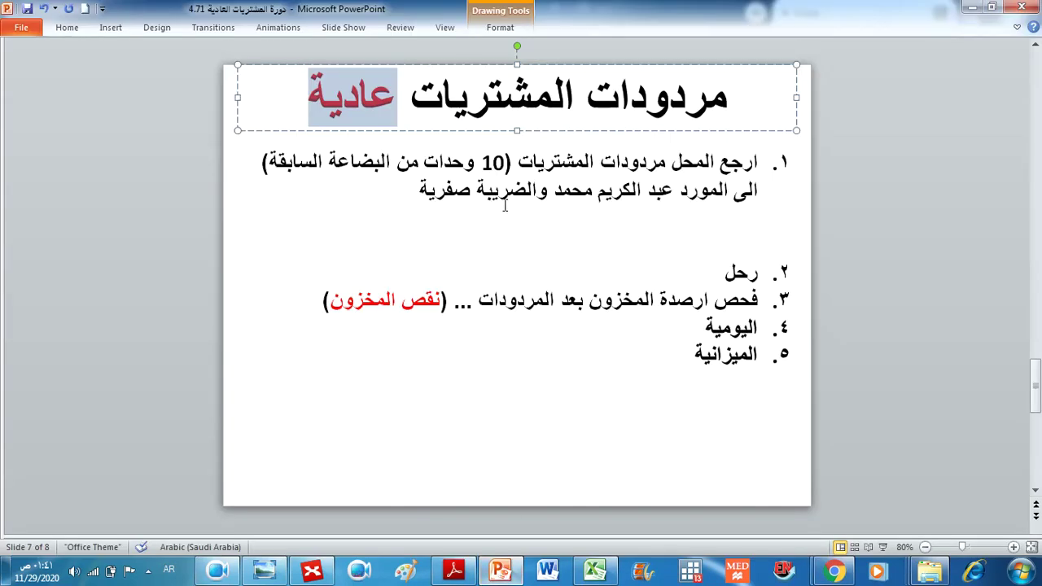
left_click(500, 570)
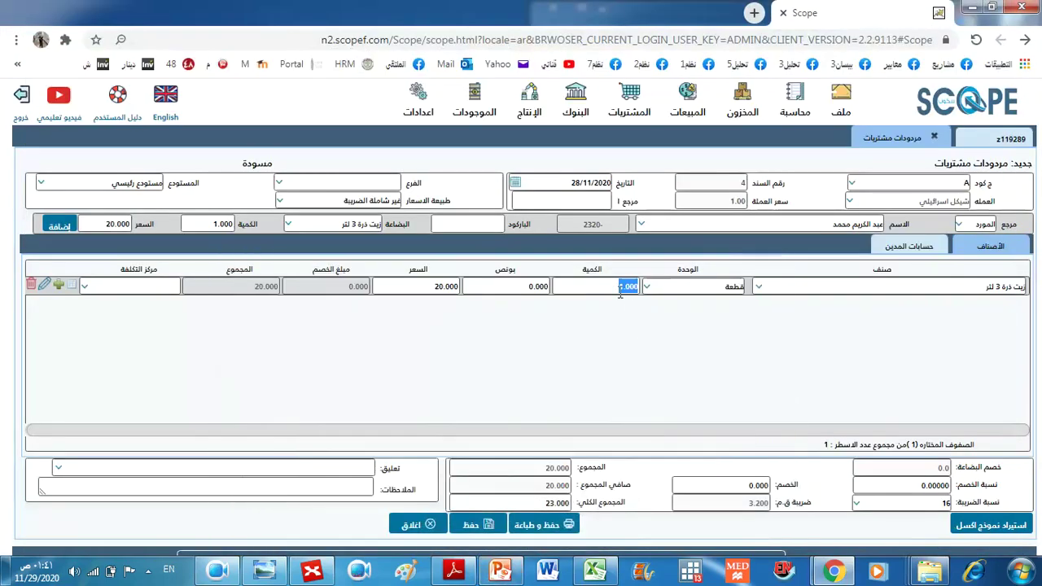
type("10")
Save, print and post the purchase return.
left_click(533, 524)
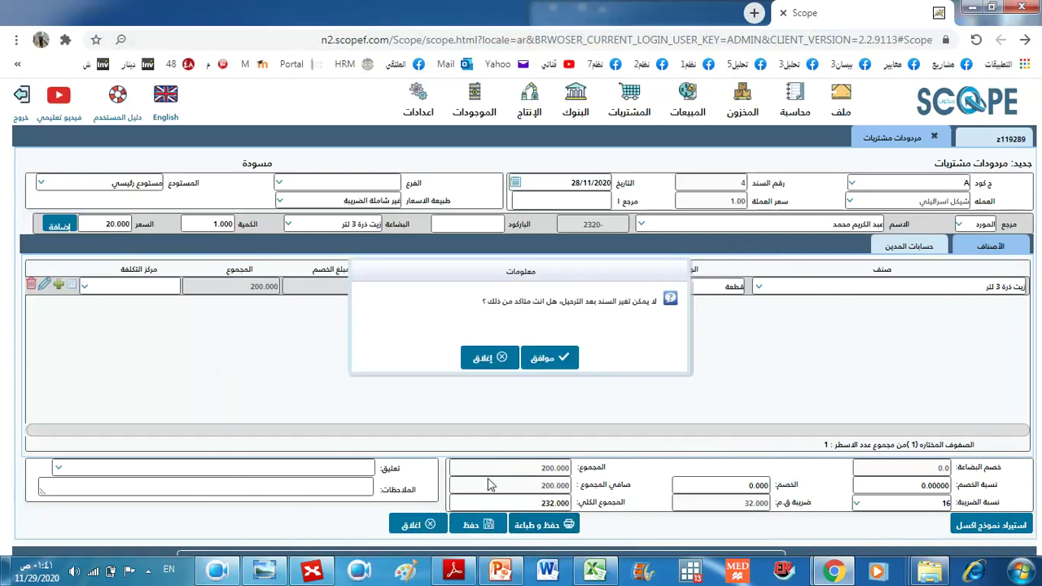
left_click(531, 364)
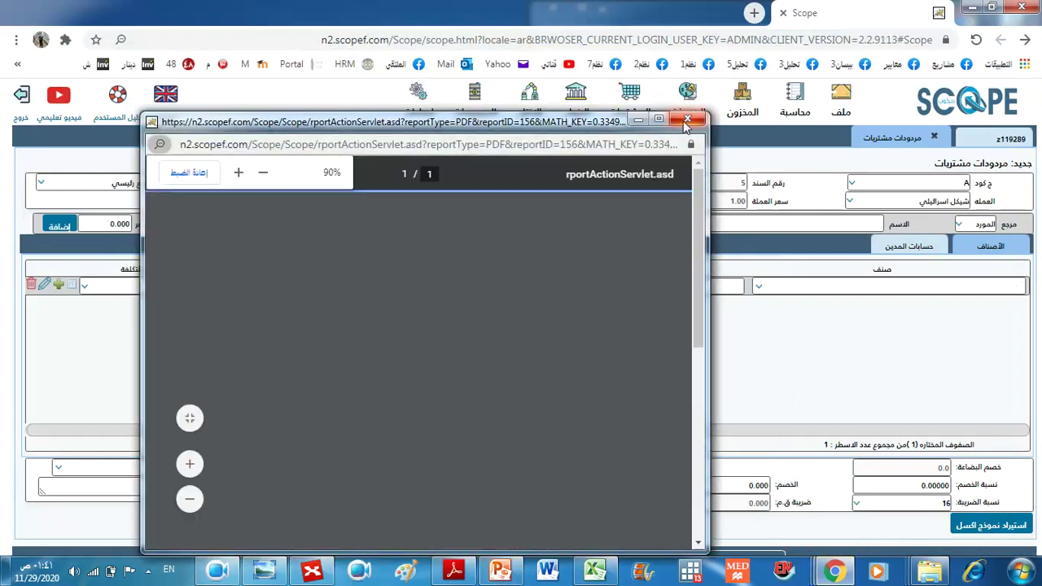
Close the printed purchase return, its posting message and the blank return form, and locate the return in the purchase returns list.
left_click(683, 120)
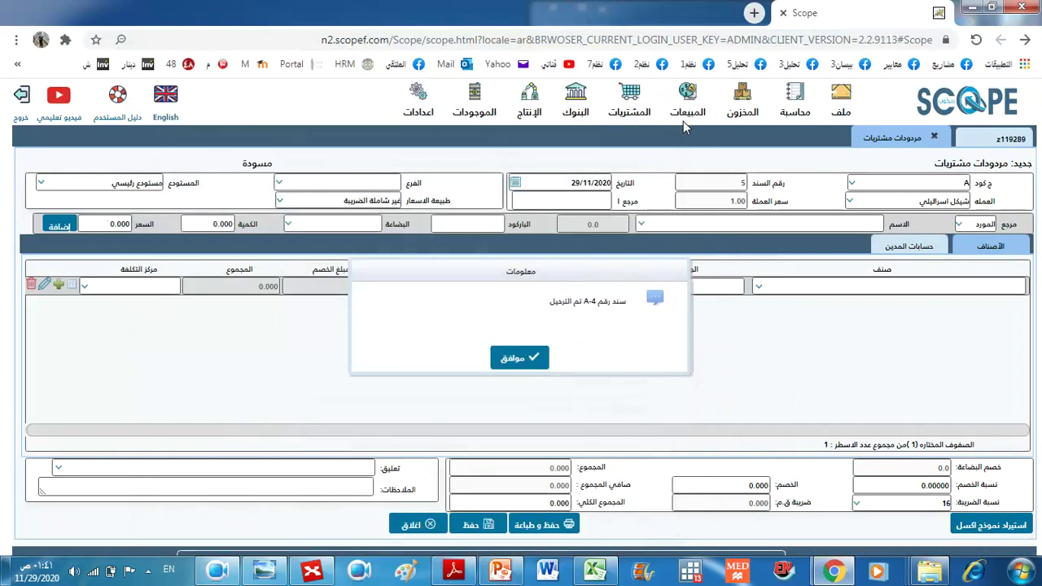
left_click(513, 359)
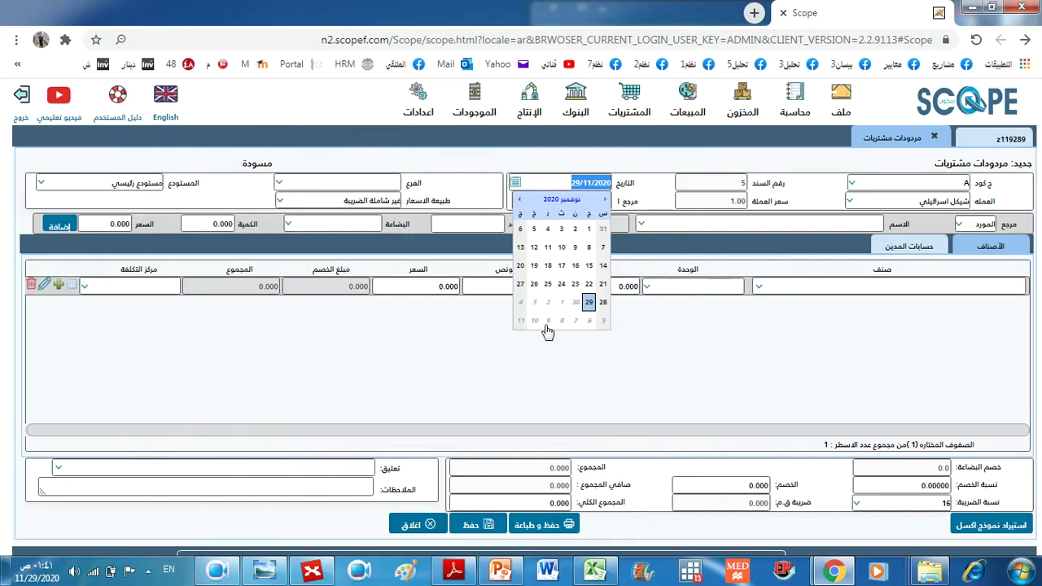
left_click(409, 525)
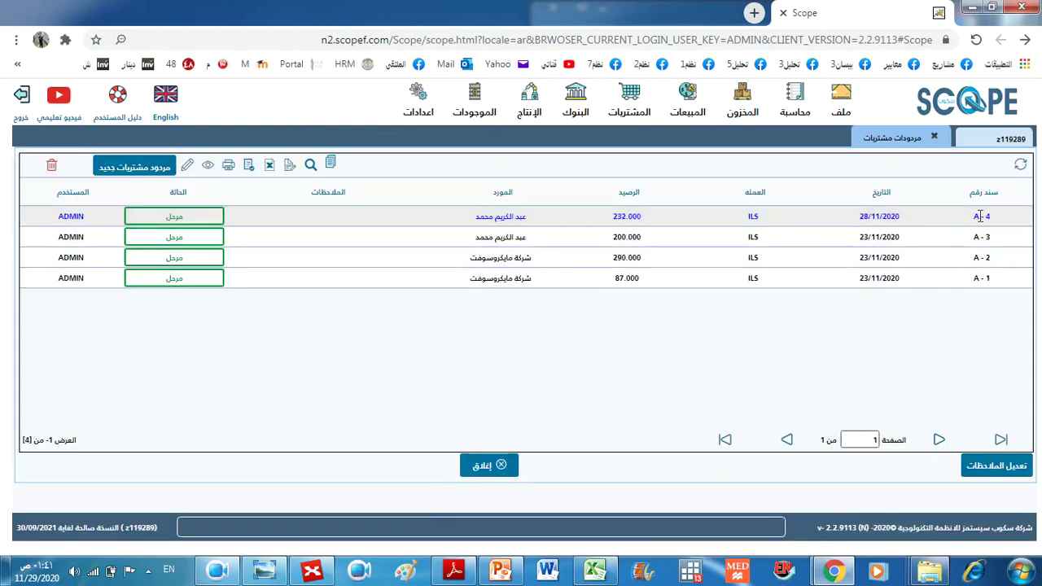
left_click_drag(974, 218, 997, 221)
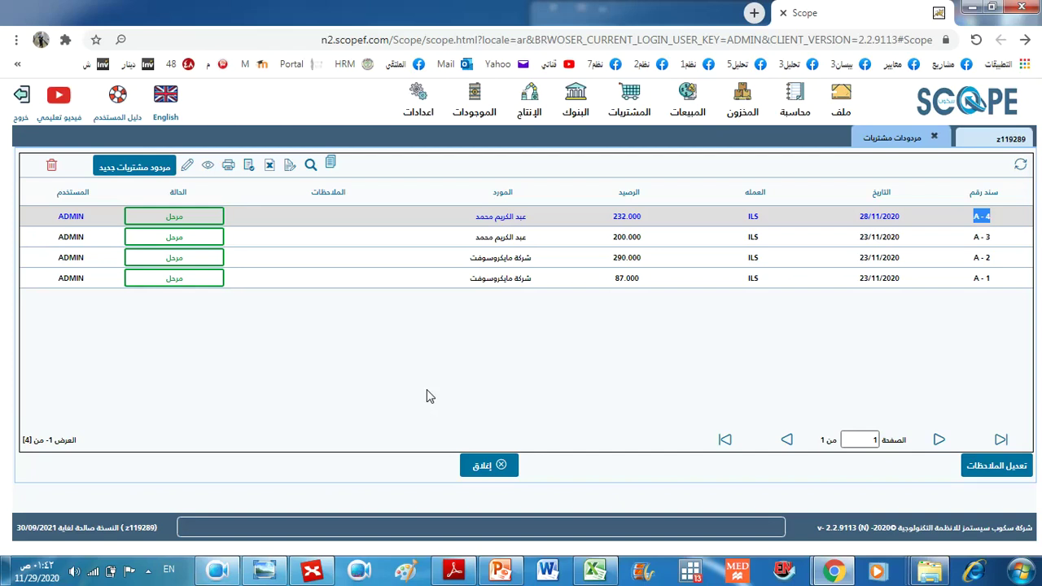
Switch to PowerPoint, read the slide on settling the supplier's account (تسديد حساب المورد), and return to Scope.
left_click(498, 572)
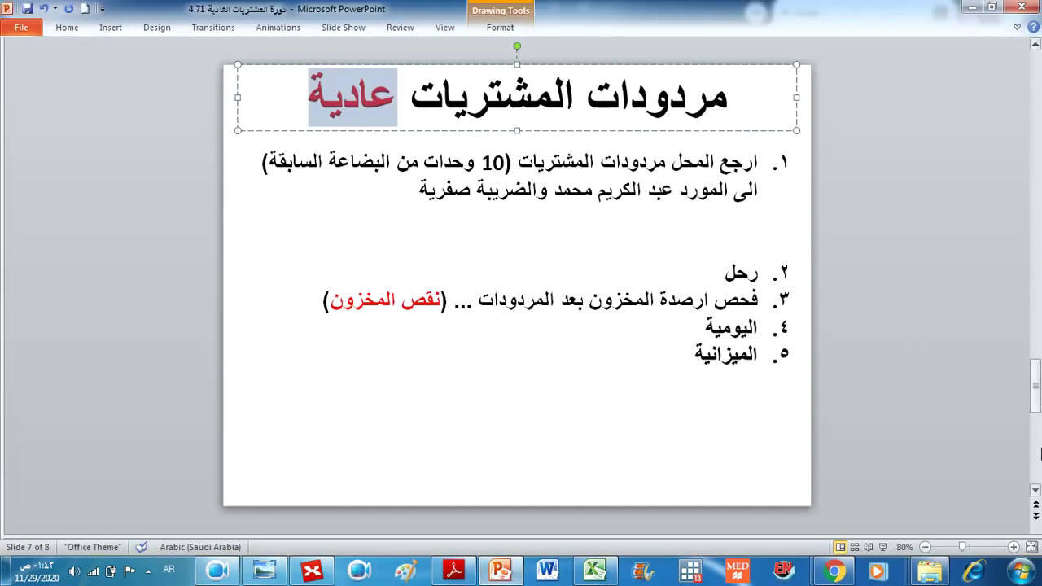
left_click(1037, 453)
left_click(1037, 452)
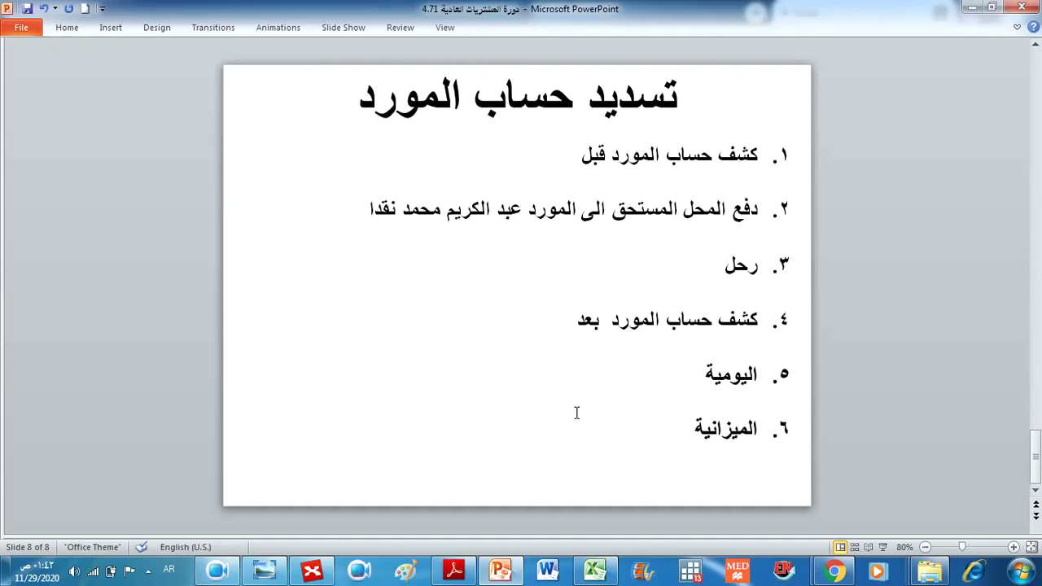
left_click(500, 576)
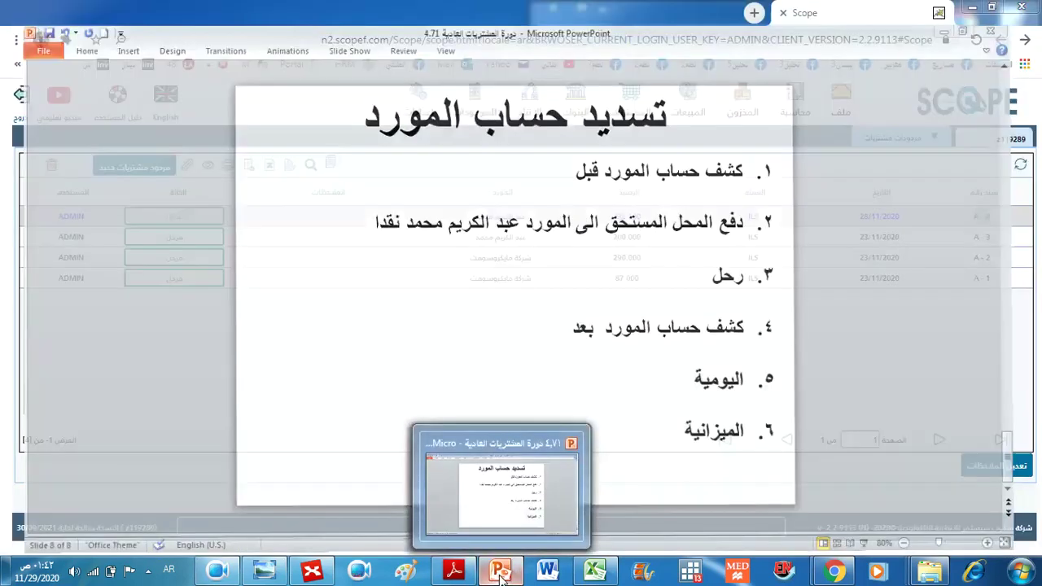
left_click(571, 330)
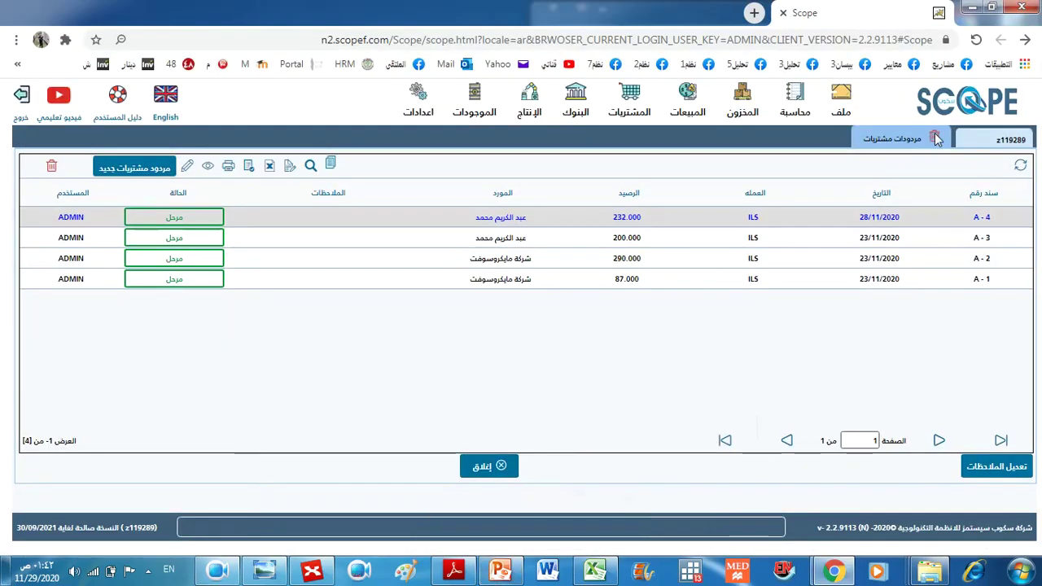
Close the purchase returns list and start a new payment voucher (سند صرف) for the same individual supplier with the amount 2088.
left_click(480, 466)
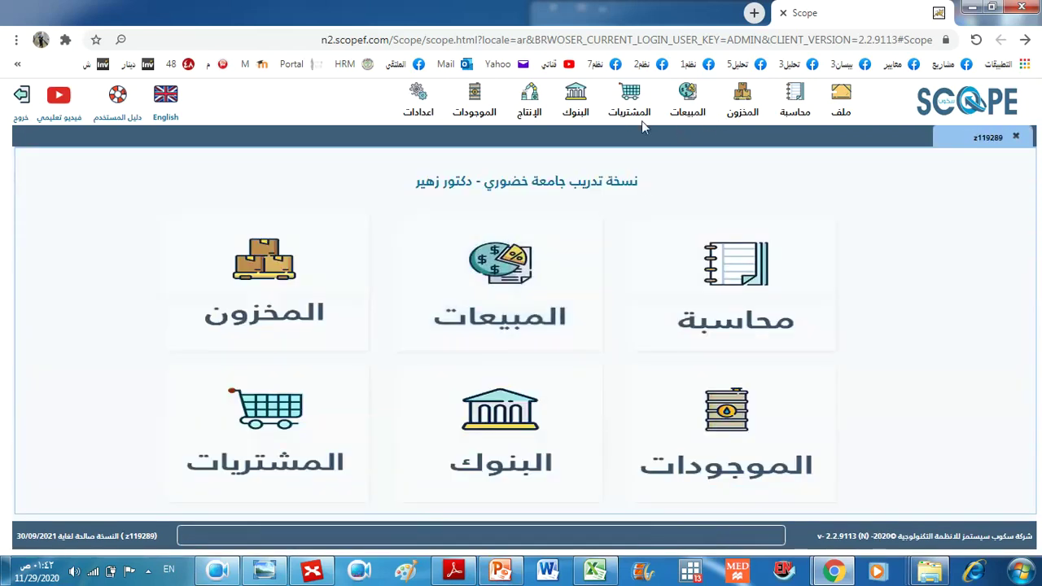
left_click(796, 114)
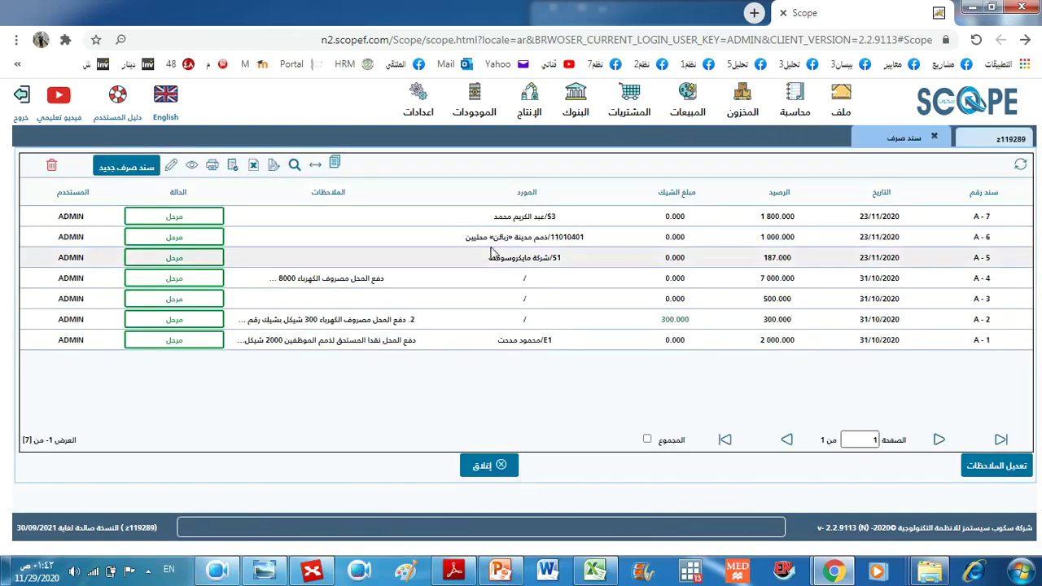
left_click(130, 170)
left_click(883, 228)
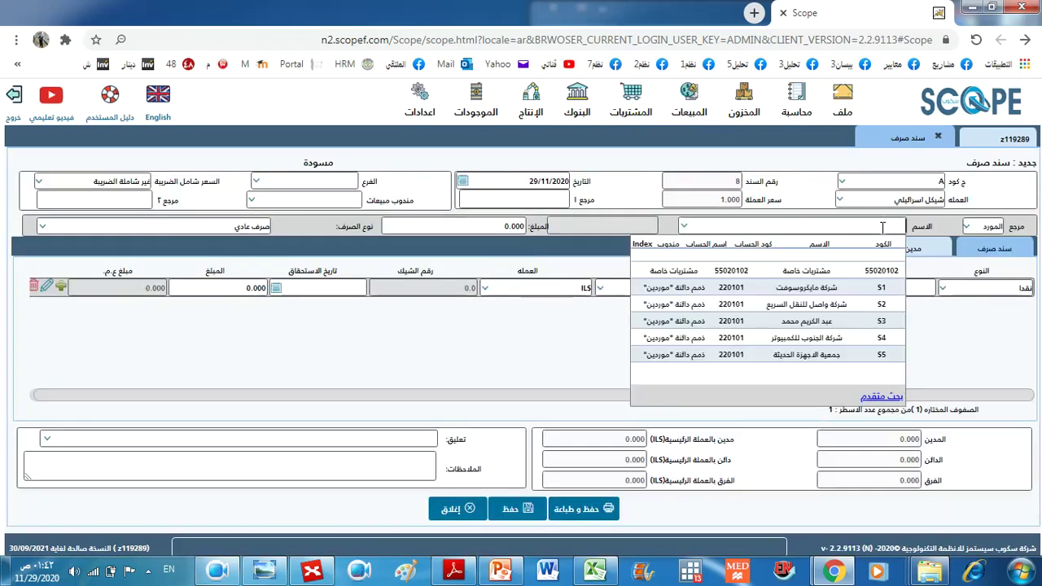
left_click(807, 321)
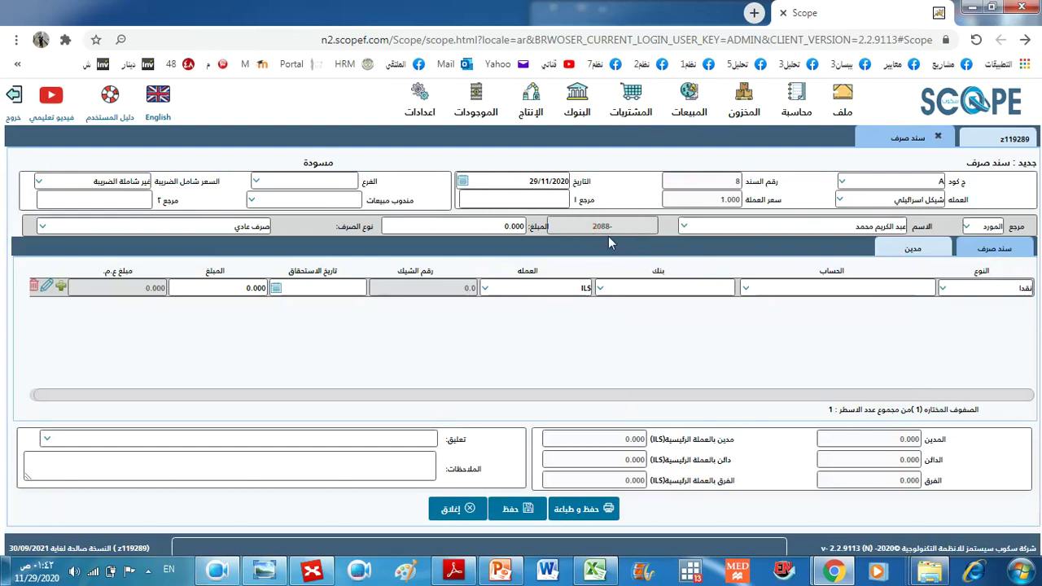
left_click(506, 227)
type("2")
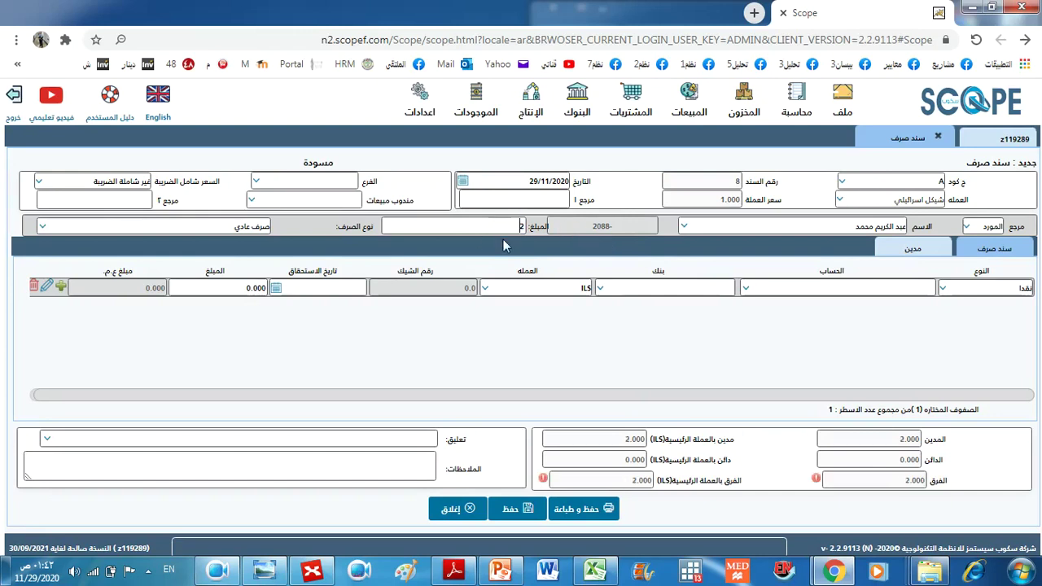
type("088")
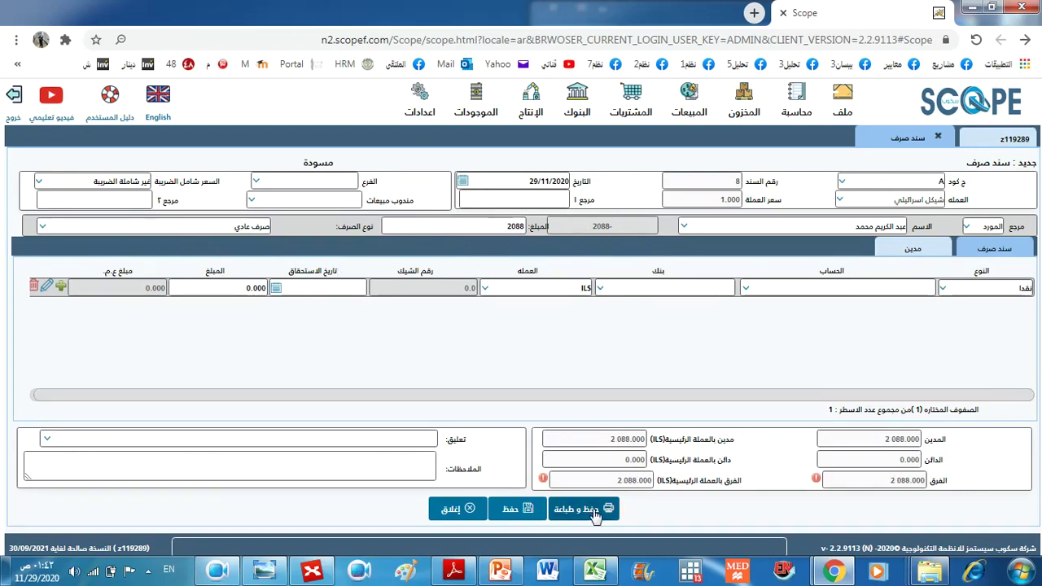
Set the payment voucher's first line to cash (نقدا) from the account صندوق نقدي رئيسي for the full amount.
left_click(944, 290)
left_click(982, 306)
left_click(812, 288)
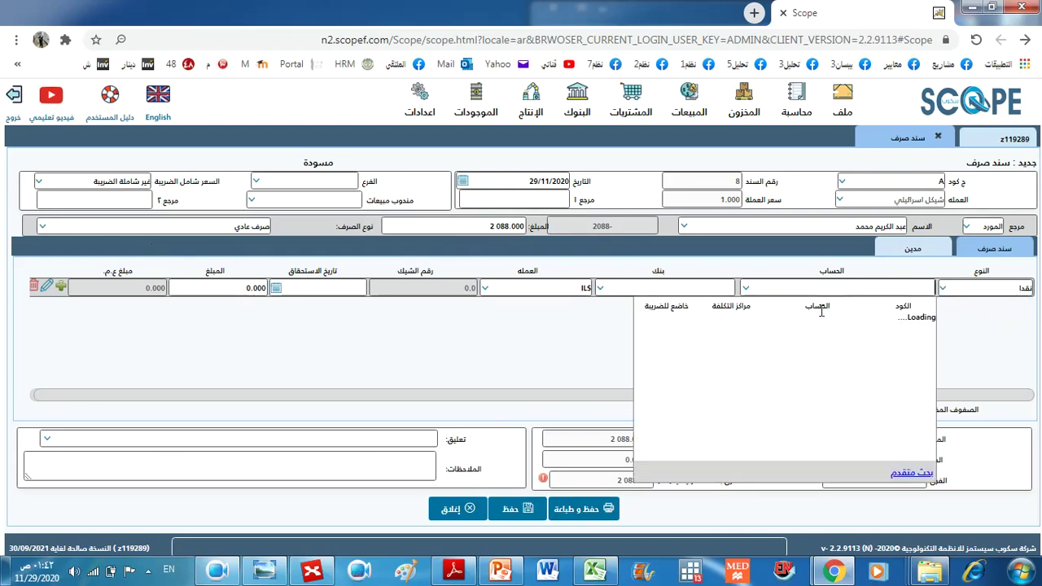
left_click(804, 336)
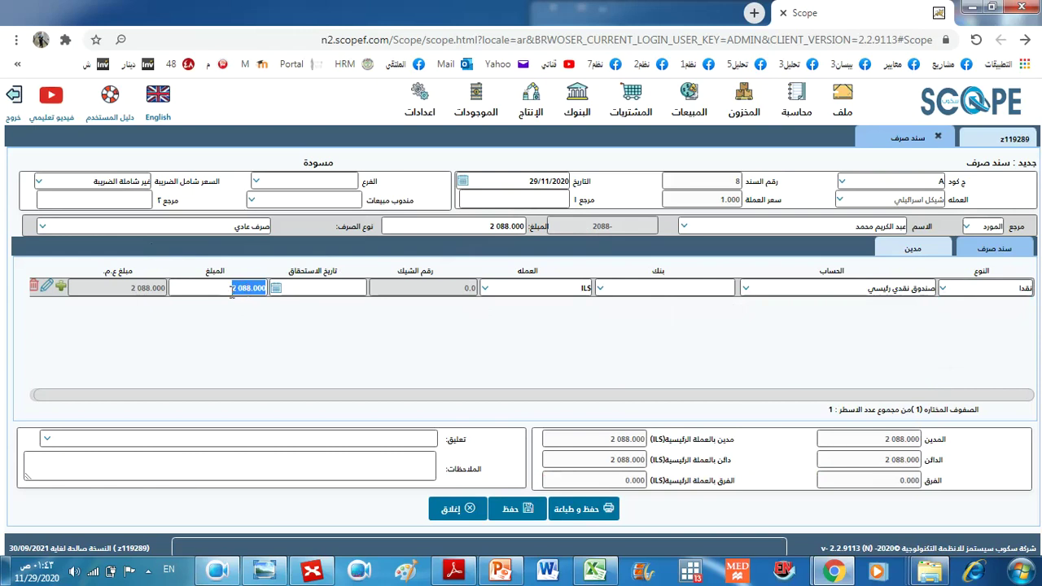
Date the payment voucher 28/11/2020, save, print and post it, and close the printout.
left_click(588, 510)
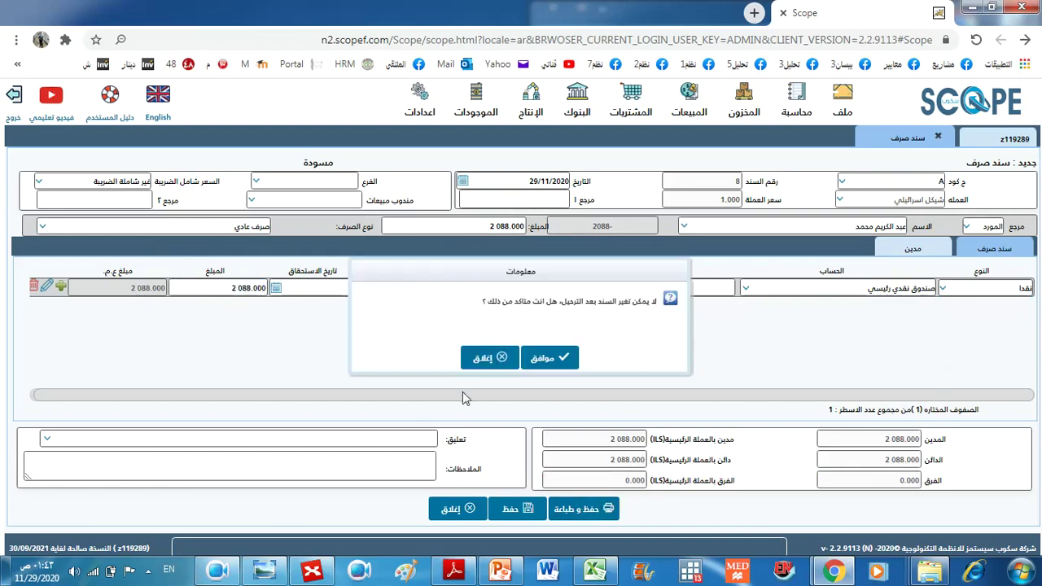
left_click(541, 358)
left_click(553, 510)
left_click(541, 356)
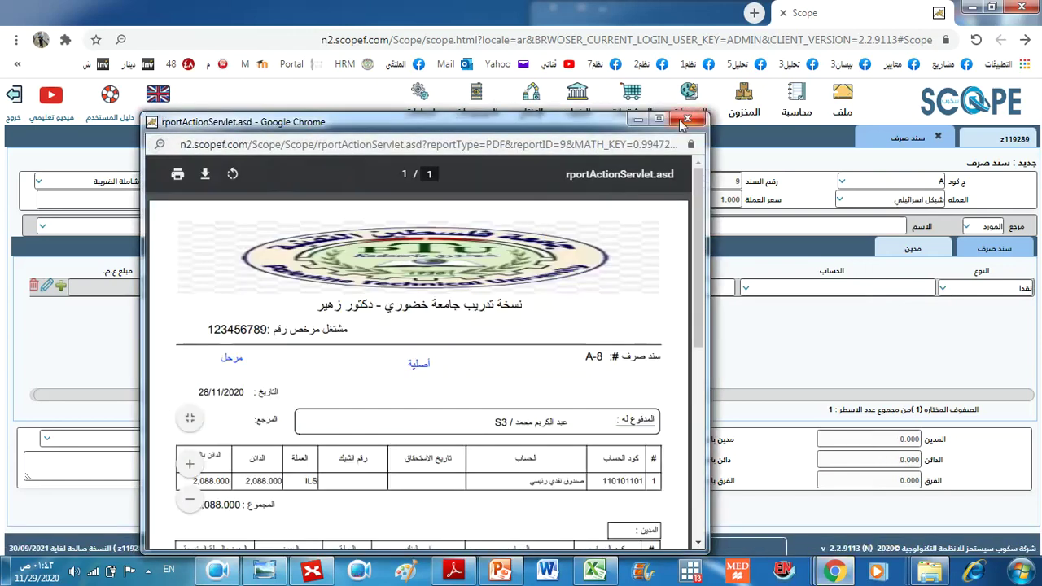
left_click(687, 119)
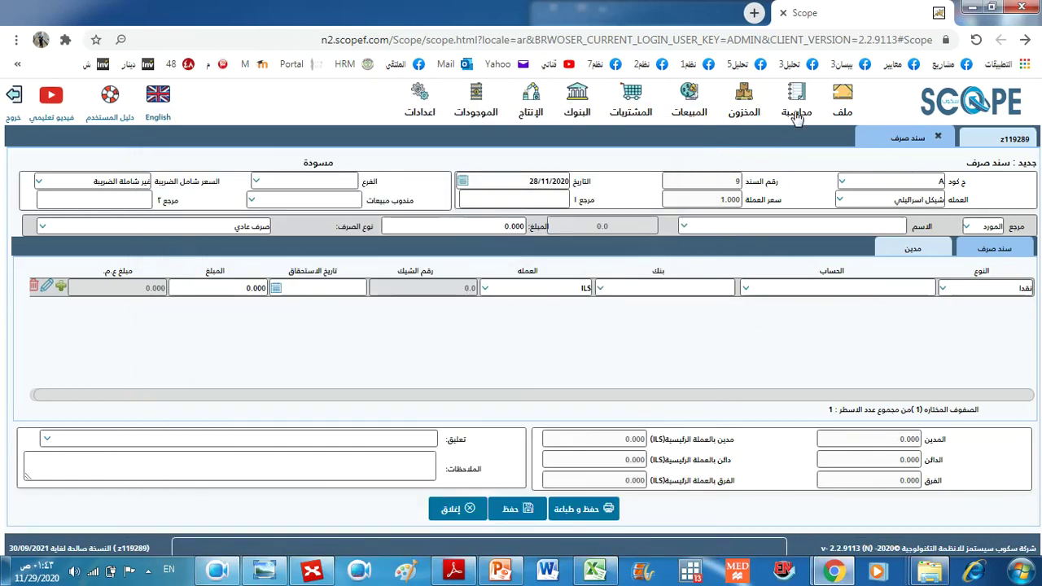
Run the supplier account statement (كشف حساب المورد) for the same supplier from 01/11/2020 to 29/11/2020, check the final balance and close the report.
left_click(652, 114)
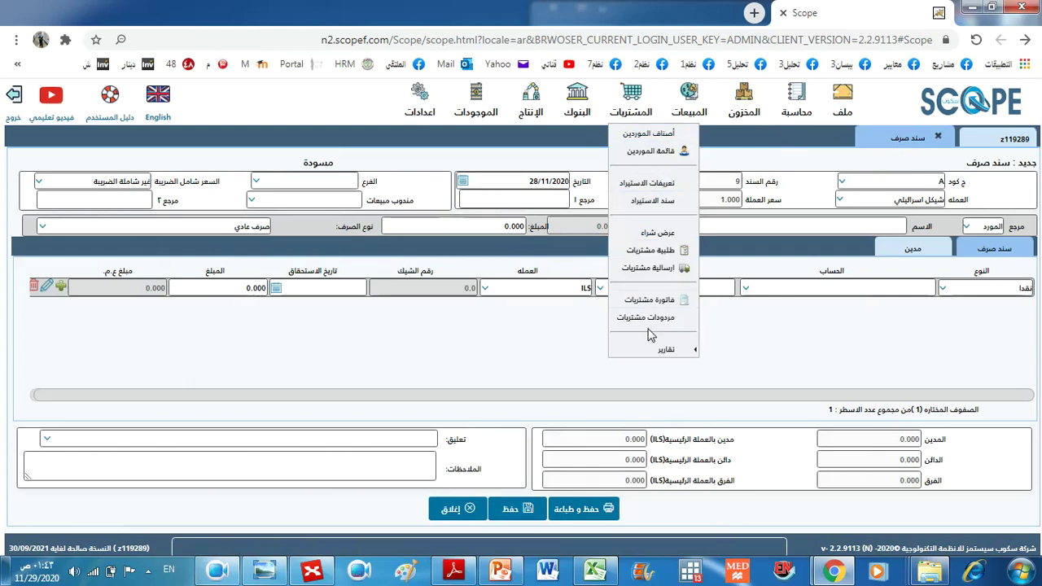
mouse_move(649, 350)
left_click(554, 351)
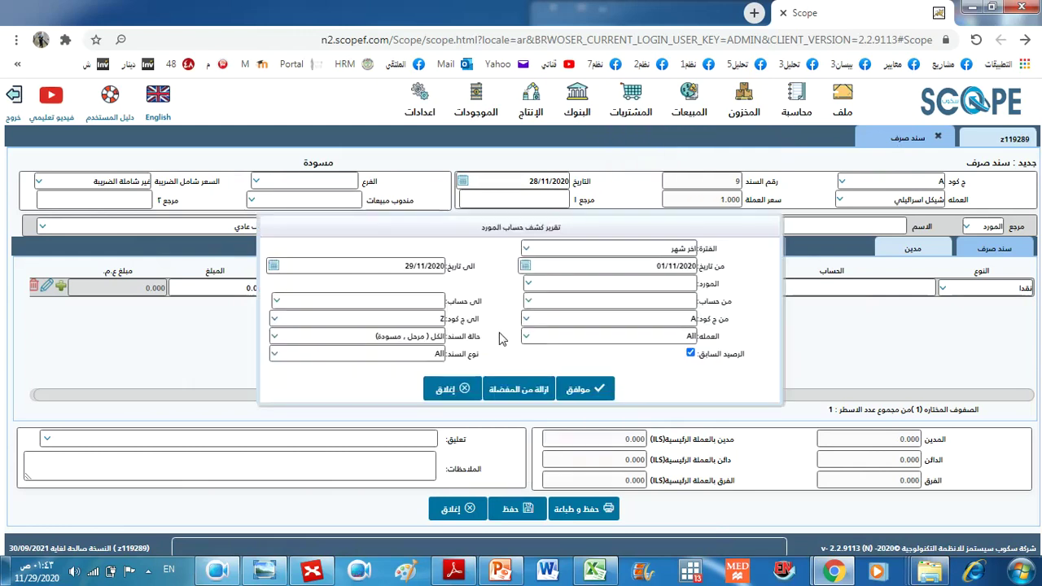
left_click(657, 290)
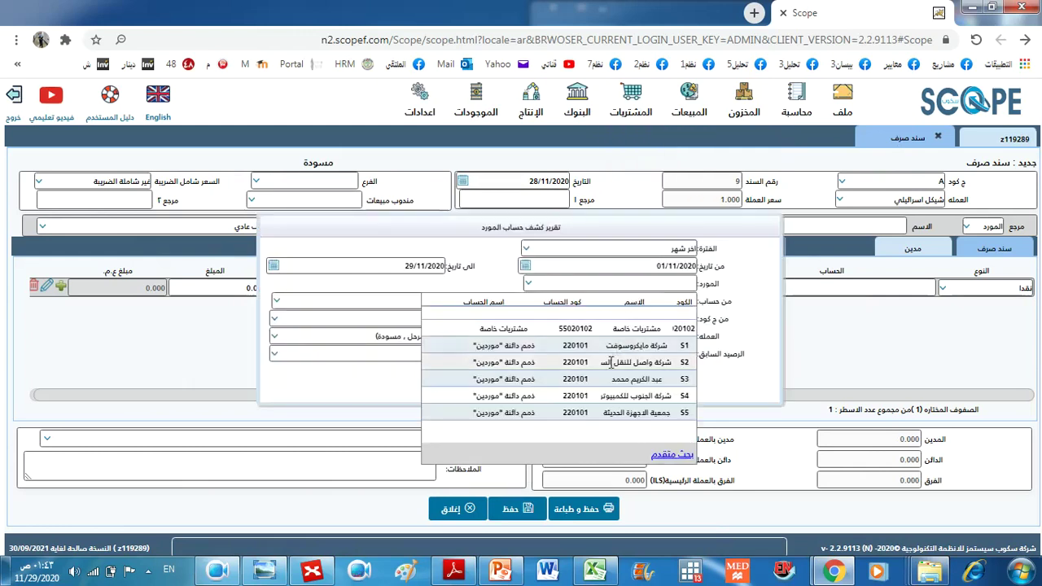
left_click(609, 389)
left_click(609, 389)
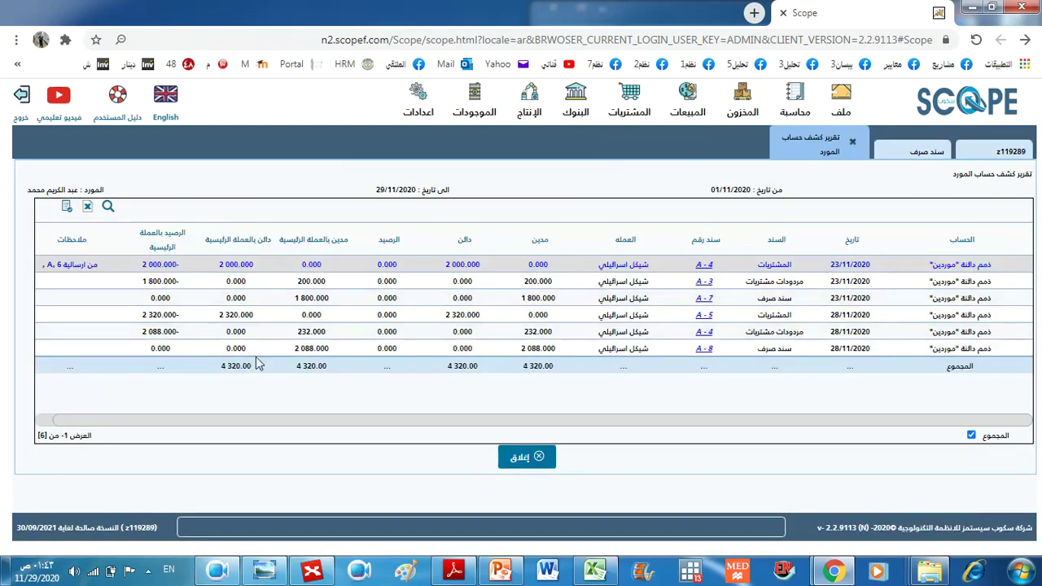
left_click(158, 349)
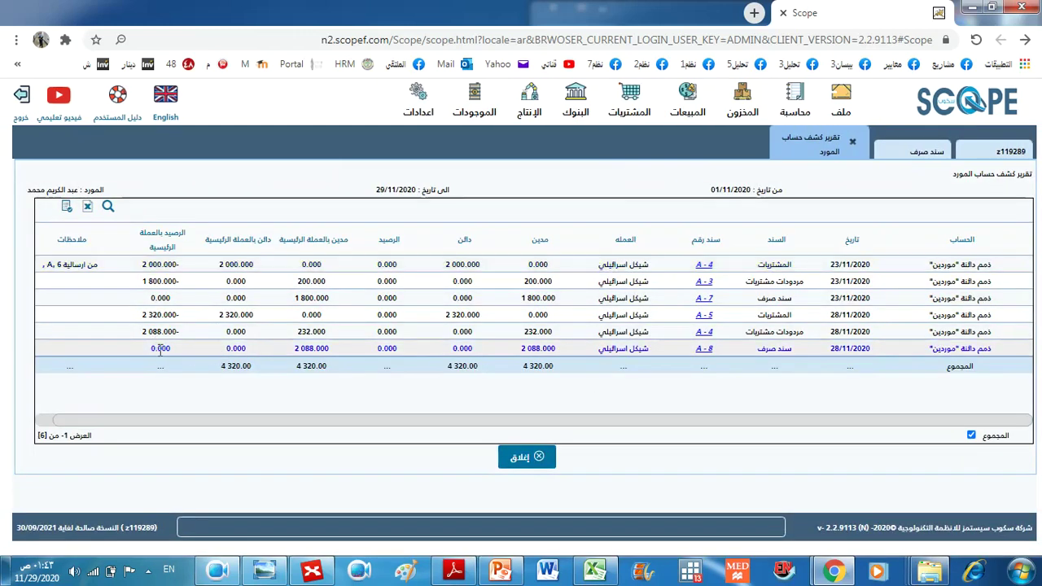
left_click(534, 457)
Switch to PowerPoint and review the regular purchase cycle slides, from the title and process diagram to the purchase offer.
key("alt+Tab")
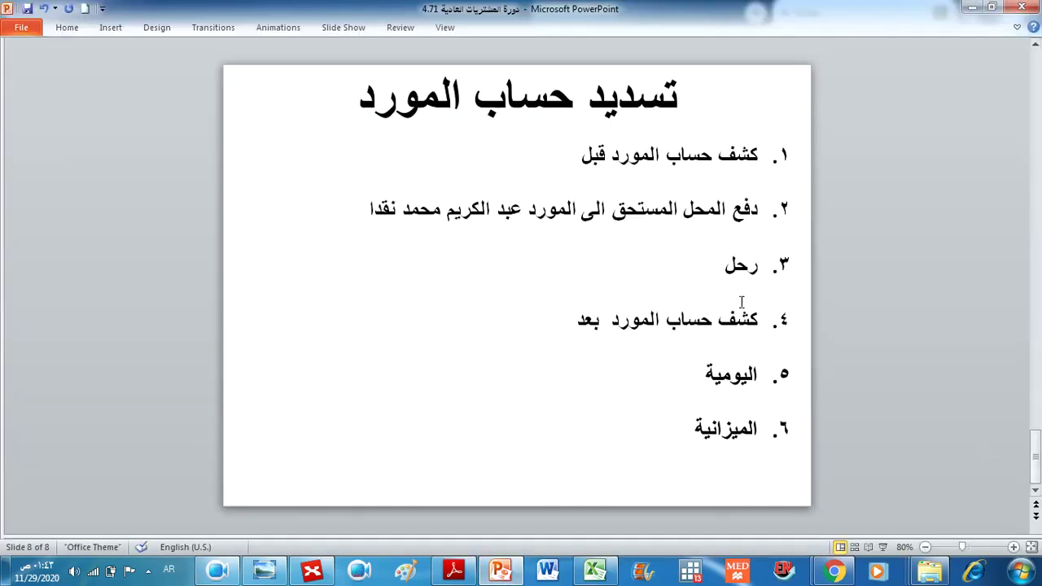
left_click_drag(1035, 457, 1035, 82)
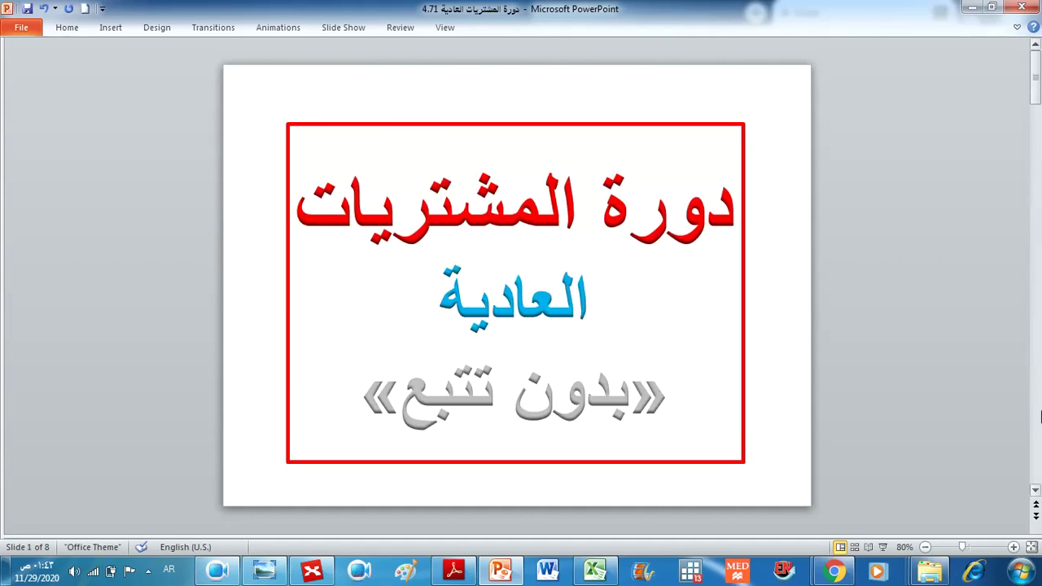
left_click(1030, 289)
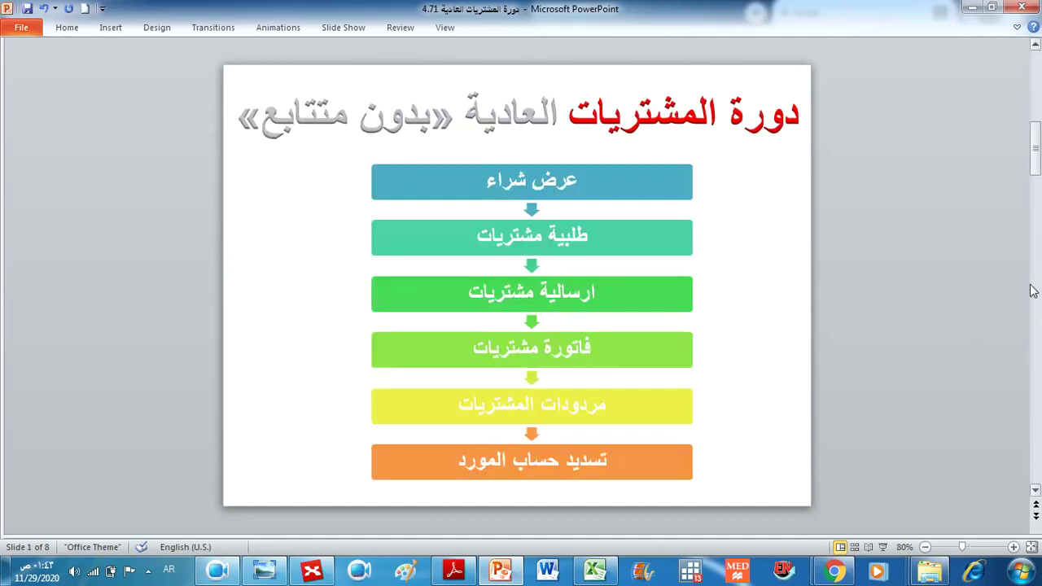
scroll(937, 286, "down", 1)
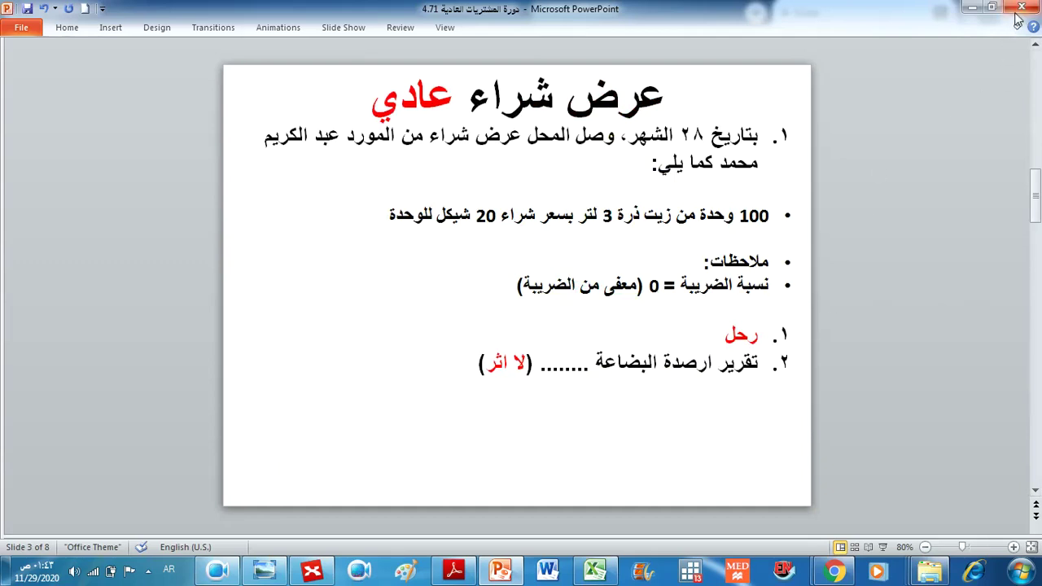
left_click_drag(1036, 205, 1037, 55)
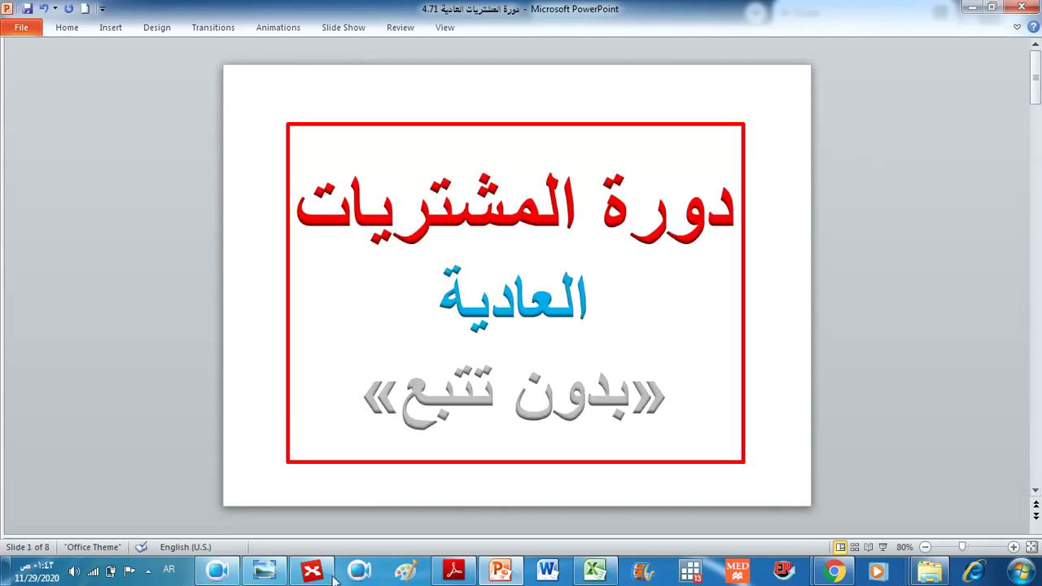